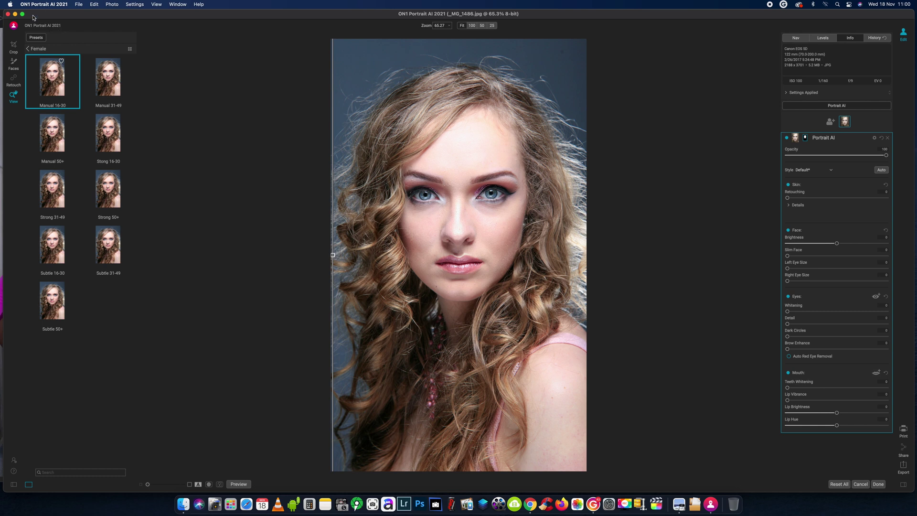
Step: View the version and credits information of ON1 Portrait AI 2021, including the photo details, and close it
{"action": "left_click", "coordinate": [52, 6]}
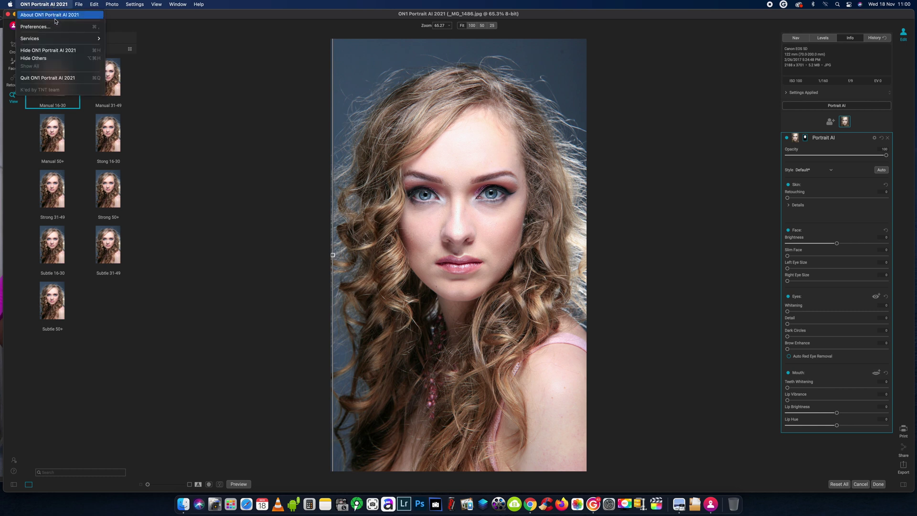
{"action": "left_click", "coordinate": [53, 15]}
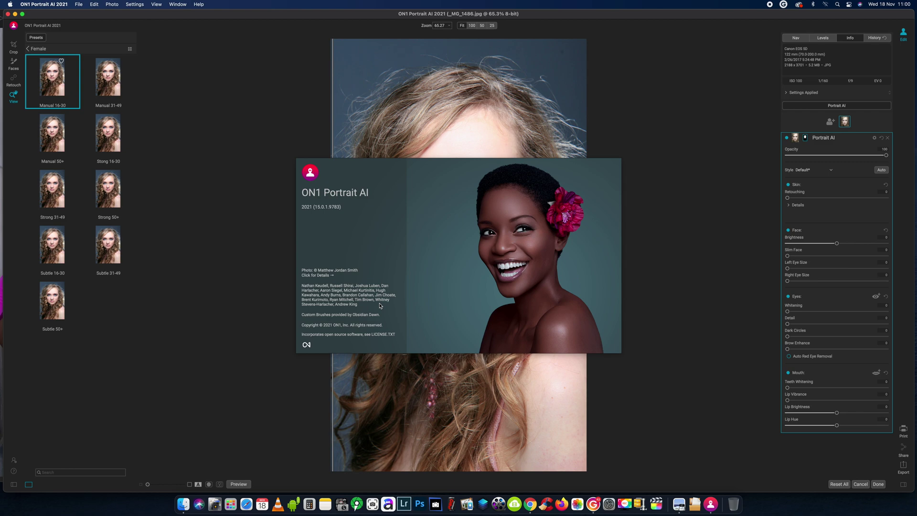
{"action": "left_click", "coordinate": [308, 270]}
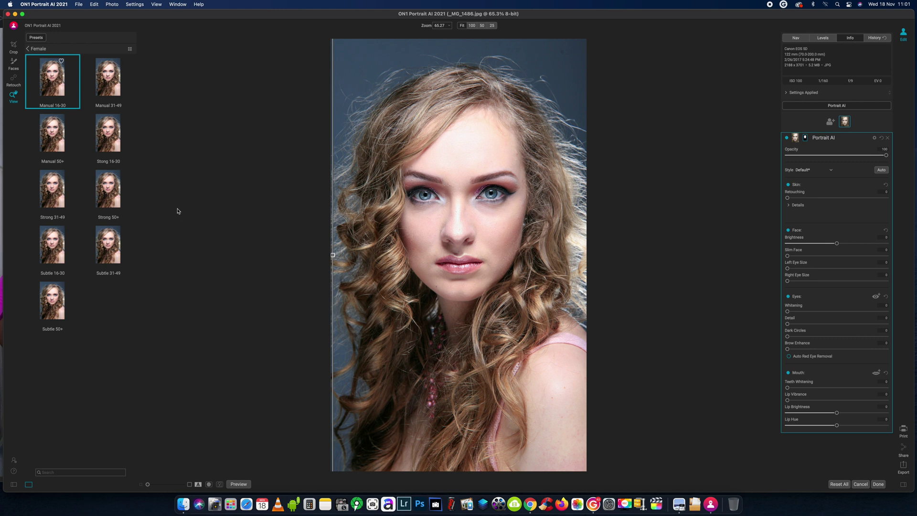
Step: Try the Stong 16-30 and Subtle 16-30 presets, compare before and after, and return the portrait to the Manual 16-30 preset
{"action": "left_click", "coordinate": [114, 137]}
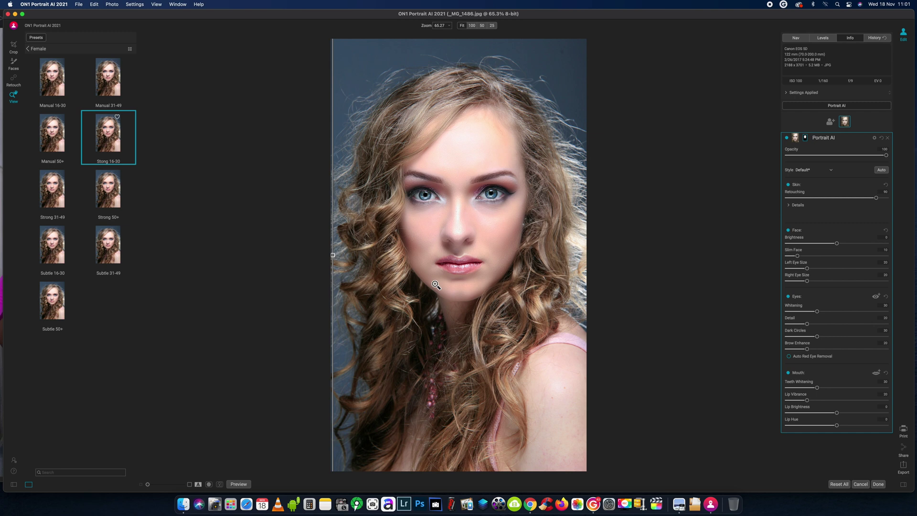
{"action": "left_click_drag", "start_coordinate": [332, 255], "coordinate": [215, 262]}
{"action": "left_click", "coordinate": [49, 86]}
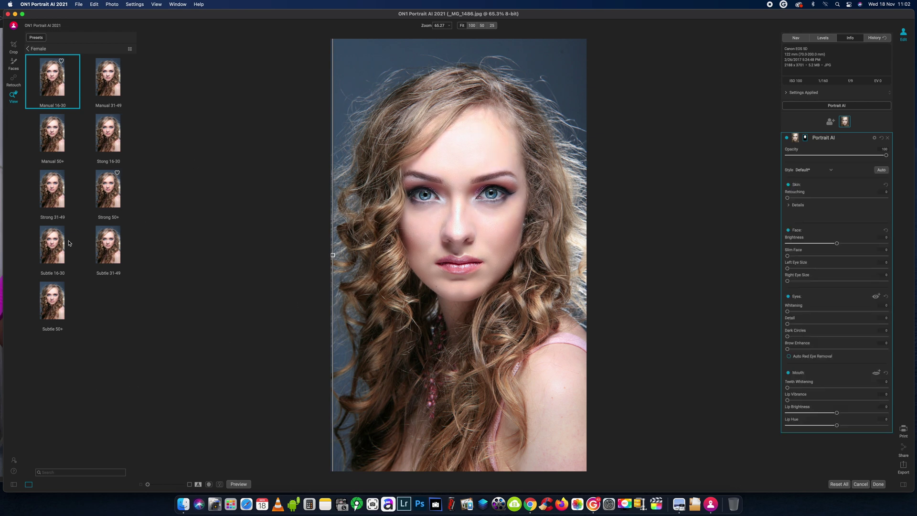
{"action": "left_click", "coordinate": [53, 258]}
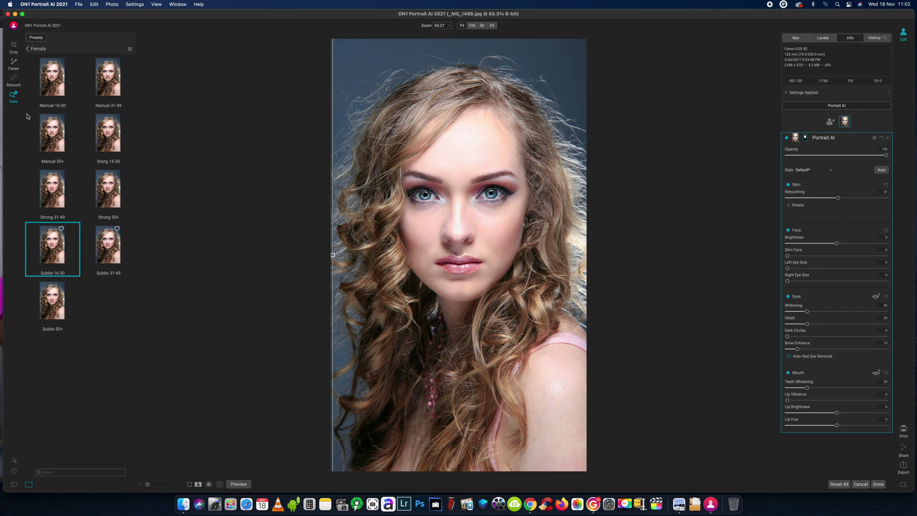
{"action": "left_click", "coordinate": [50, 84]}
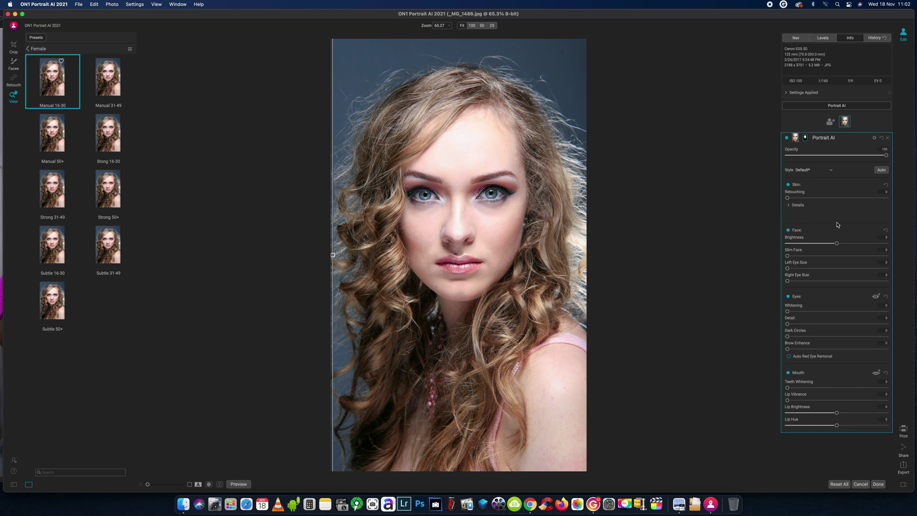
Step: Expand the skin details and set Retouching to 35, Blemishes to 16 and Smoothing to 42
{"action": "left_click", "coordinate": [787, 205]}
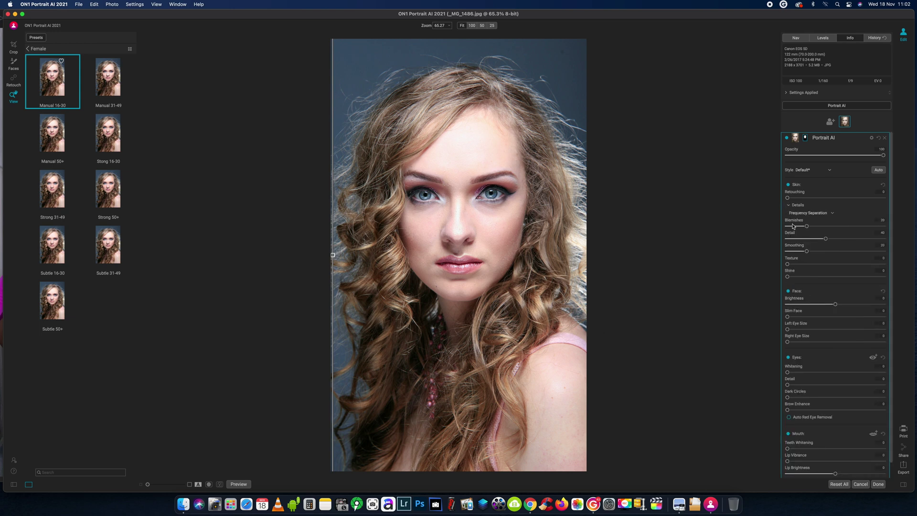
{"action": "mouse_move", "coordinate": [787, 198]}
{"action": "left_mouse_down"}
{"action": "mouse_move", "coordinate": [830, 199]}
{"action": "mouse_move", "coordinate": [770, 231]}
{"action": "mouse_move", "coordinate": [809, 230]}
{"action": "mouse_move", "coordinate": [770, 229]}
{"action": "mouse_move", "coordinate": [805, 231]}
{"action": "left_mouse_up"}
{"action": "left_click_drag", "start_coordinate": [805, 232], "coordinate": [849, 230]}
{"action": "left_click_drag", "start_coordinate": [849, 230], "coordinate": [902, 230]}
{"action": "mouse_move", "coordinate": [832, 198]}
{"action": "left_mouse_down"}
{"action": "mouse_move", "coordinate": [912, 202]}
{"action": "mouse_move", "coordinate": [712, 203]}
{"action": "mouse_move", "coordinate": [824, 208]}
{"action": "left_mouse_up"}
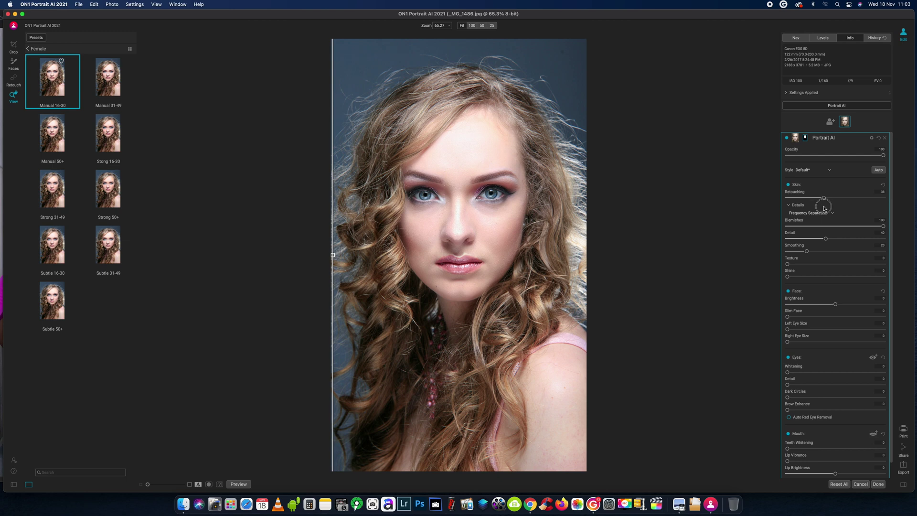
{"action": "left_click_drag", "start_coordinate": [883, 226], "coordinate": [802, 235]}
{"action": "left_click_drag", "start_coordinate": [807, 252], "coordinate": [913, 256]}
{"action": "mouse_move", "coordinate": [823, 197]}
{"action": "left_mouse_down"}
{"action": "mouse_move", "coordinate": [914, 206]}
{"action": "mouse_move", "coordinate": [795, 206]}
{"action": "mouse_move", "coordinate": [821, 208]}
{"action": "left_mouse_up"}
{"action": "left_click_drag", "start_coordinate": [883, 253], "coordinate": [828, 252]}
Step: Set Brow Enhance for the eyes to 16
{"action": "left_click_drag", "start_coordinate": [788, 410], "coordinate": [798, 410]}
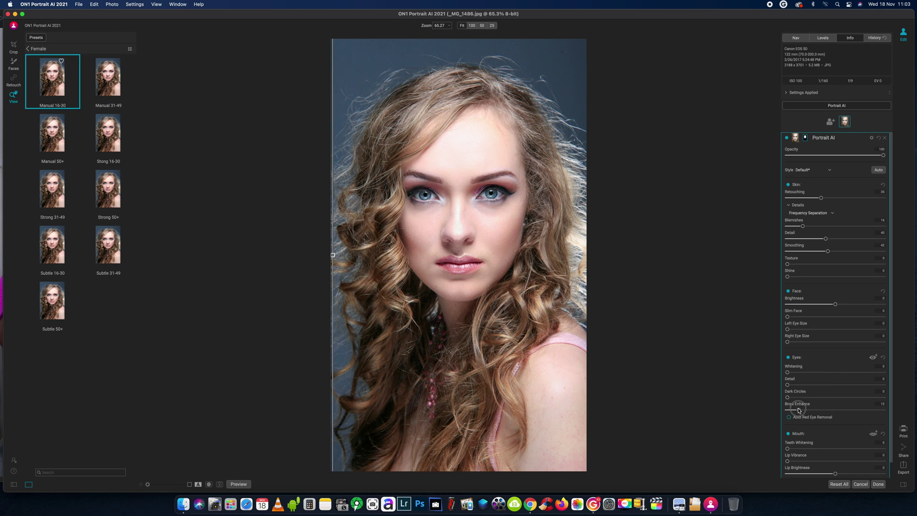
{"action": "mouse_move", "coordinate": [799, 410]}
{"action": "left_mouse_down"}
{"action": "mouse_move", "coordinate": [914, 410]}
{"action": "mouse_move", "coordinate": [732, 409]}
{"action": "mouse_move", "coordinate": [803, 417]}
{"action": "left_mouse_up"}
Step: Try out the Lip Hue and Lip Brightness adjustments for the mouth and leave both at 0
{"action": "scroll", "coordinate": [818, 444], "scroll_direction": "down", "scroll_amount": 1}
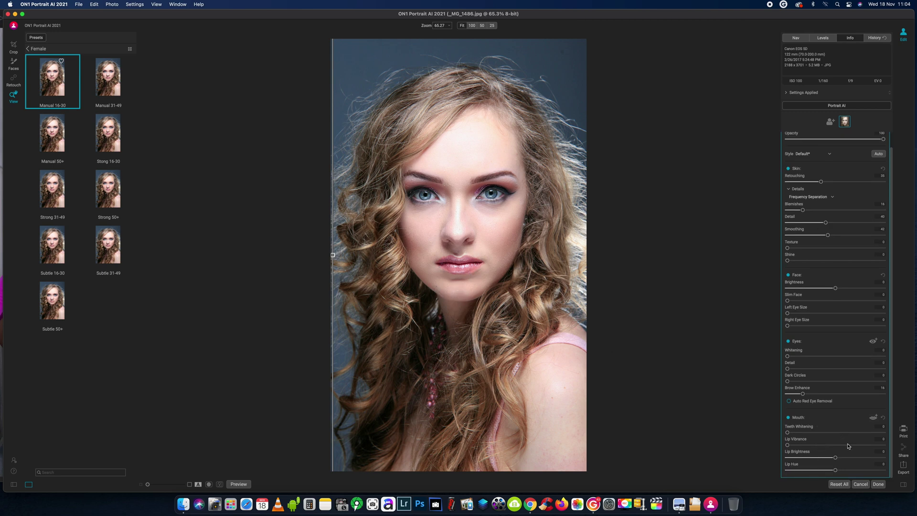
{"action": "left_click", "coordinate": [835, 471]}
{"action": "mouse_move", "coordinate": [835, 471]}
{"action": "left_mouse_down"}
{"action": "mouse_move", "coordinate": [788, 471]}
{"action": "mouse_move", "coordinate": [845, 474]}
{"action": "mouse_move", "coordinate": [836, 473]}
{"action": "left_mouse_up"}
{"action": "left_click", "coordinate": [835, 458]}
Step: Set the eye Whitening to 12, the eye Detail to 7 and the Right Eye Size to 28
{"action": "mouse_move", "coordinate": [788, 356]}
{"action": "left_mouse_down"}
{"action": "mouse_move", "coordinate": [877, 360]}
{"action": "mouse_move", "coordinate": [659, 360]}
{"action": "mouse_move", "coordinate": [914, 358]}
{"action": "mouse_move", "coordinate": [654, 366]}
{"action": "mouse_move", "coordinate": [808, 364]}
{"action": "mouse_move", "coordinate": [788, 370]}
{"action": "left_mouse_up"}
{"action": "mouse_move", "coordinate": [788, 370]}
{"action": "left_mouse_down"}
{"action": "mouse_move", "coordinate": [818, 371]}
{"action": "mouse_move", "coordinate": [769, 371]}
{"action": "mouse_move", "coordinate": [913, 371]}
{"action": "mouse_move", "coordinate": [677, 374]}
{"action": "mouse_move", "coordinate": [811, 374]}
{"action": "mouse_move", "coordinate": [787, 377]}
{"action": "mouse_move", "coordinate": [795, 372]}
{"action": "left_mouse_up"}
{"action": "left_click_drag", "start_coordinate": [788, 314], "coordinate": [730, 315]}
{"action": "left_click_drag", "start_coordinate": [793, 328], "coordinate": [814, 327]}
Step: Compare the portrait before and after the retouching, and set Dark Circles to 10
{"action": "left_click_drag", "start_coordinate": [333, 255], "coordinate": [210, 300]}
{"action": "left_click_drag", "start_coordinate": [787, 381], "coordinate": [677, 392]}
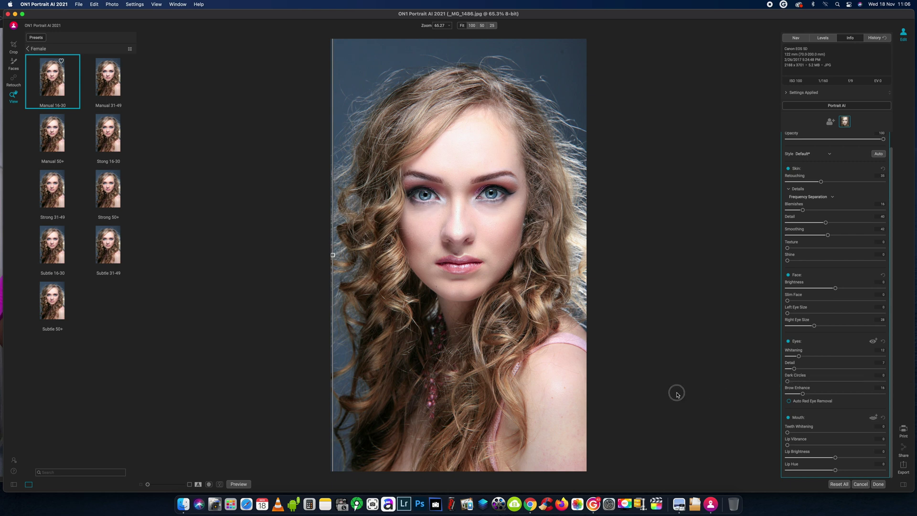
{"action": "left_click_drag", "start_coordinate": [912, 389], "coordinate": [797, 385]}
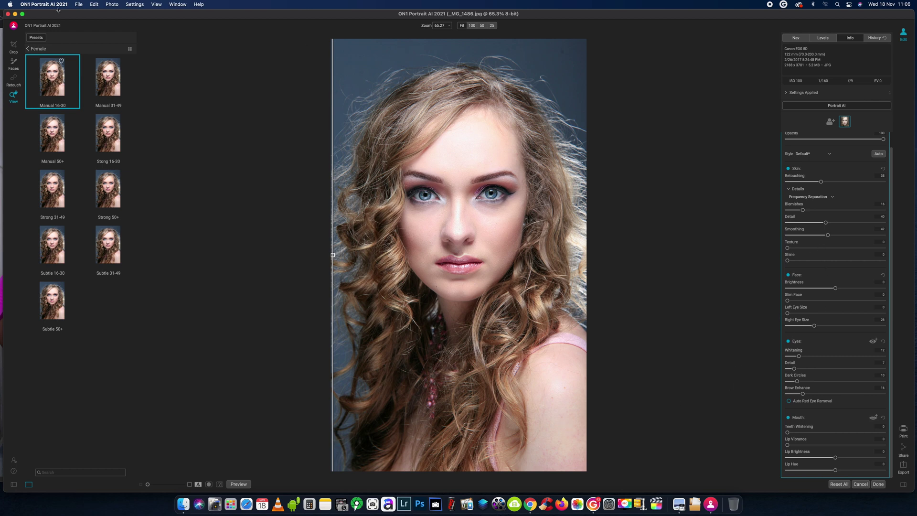
{"action": "left_click", "coordinate": [77, 5]}
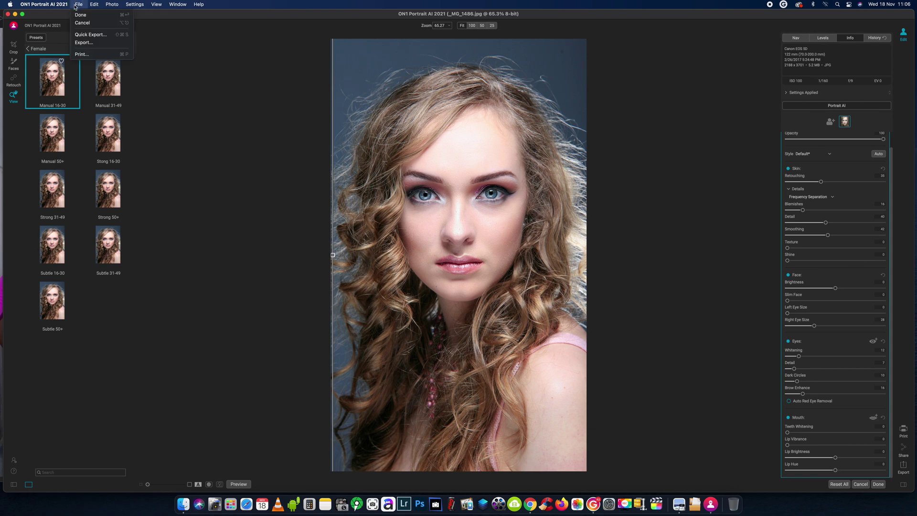
{"action": "left_click", "coordinate": [396, 149]}
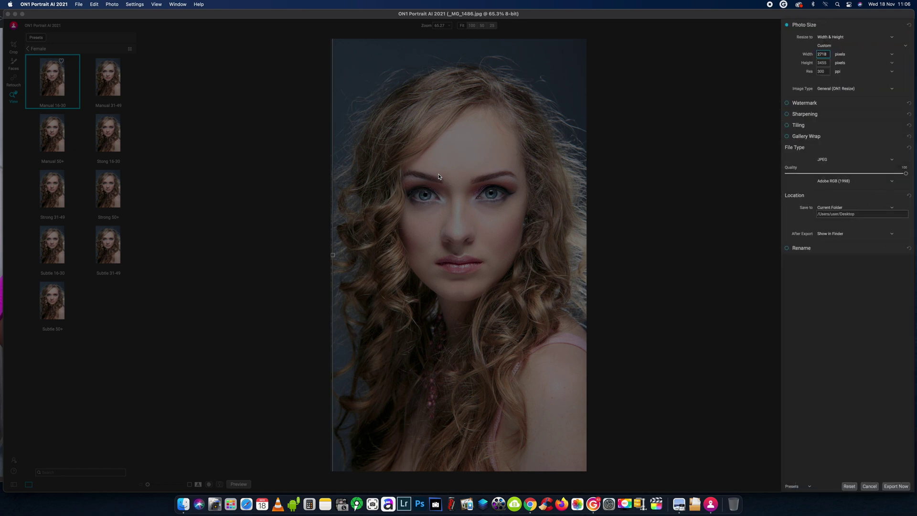
{"action": "left_click", "coordinate": [870, 486]}
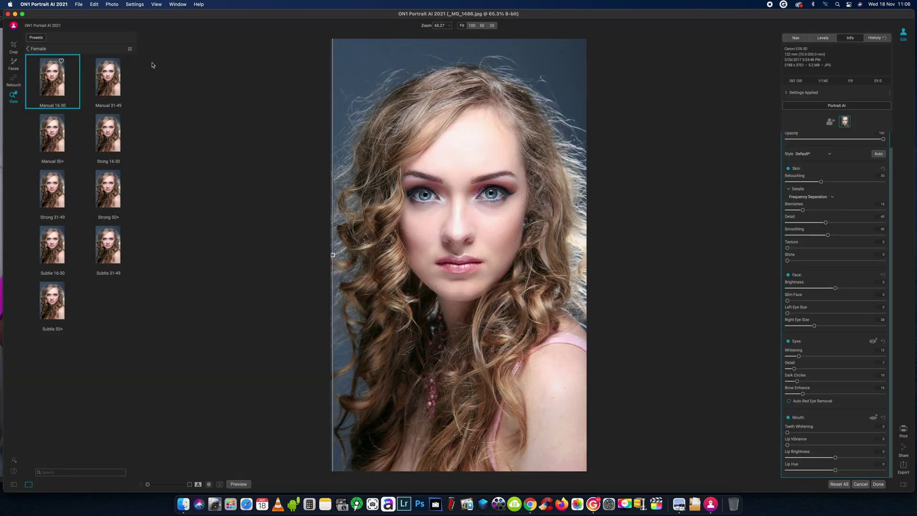
Step: Quick-export the retouched portrait to the Desktop as on186.jpg in JPEG format at quality 100
{"action": "left_click", "coordinate": [79, 5]}
{"action": "left_click", "coordinate": [82, 36]}
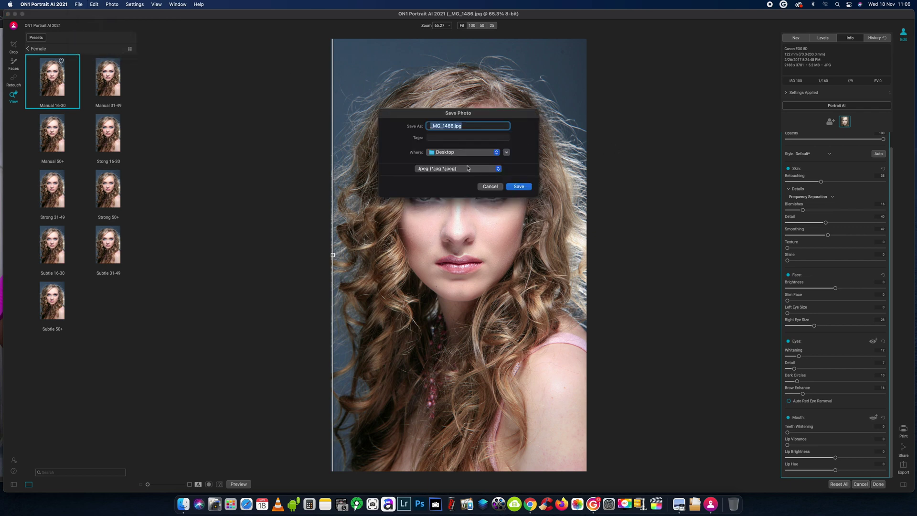
{"action": "left_click_drag", "start_coordinate": [449, 125], "coordinate": [359, 132]}
{"action": "type", "text": "on1"}
{"action": "left_click", "coordinate": [519, 186]}
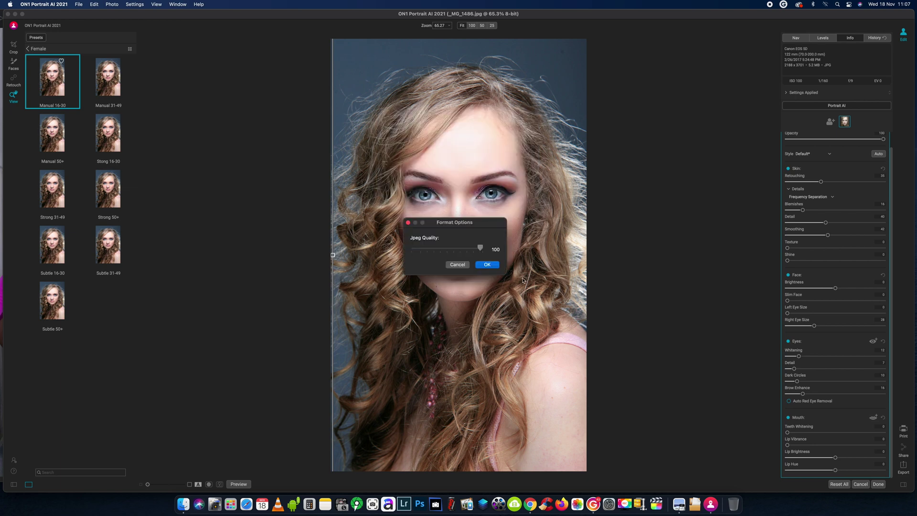
{"action": "left_click", "coordinate": [489, 265]}
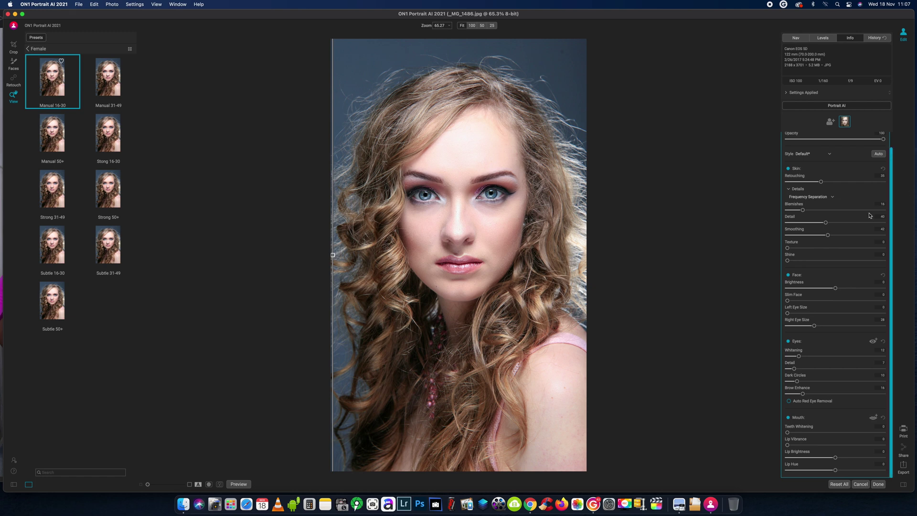
Step: Close the ON1 Portrait AI editing window without saving the photo again
{"action": "scroll", "coordinate": [867, 217], "scroll_direction": "up", "scroll_amount": 1}
{"action": "scroll", "coordinate": [867, 217], "scroll_direction": "down", "scroll_amount": 1}
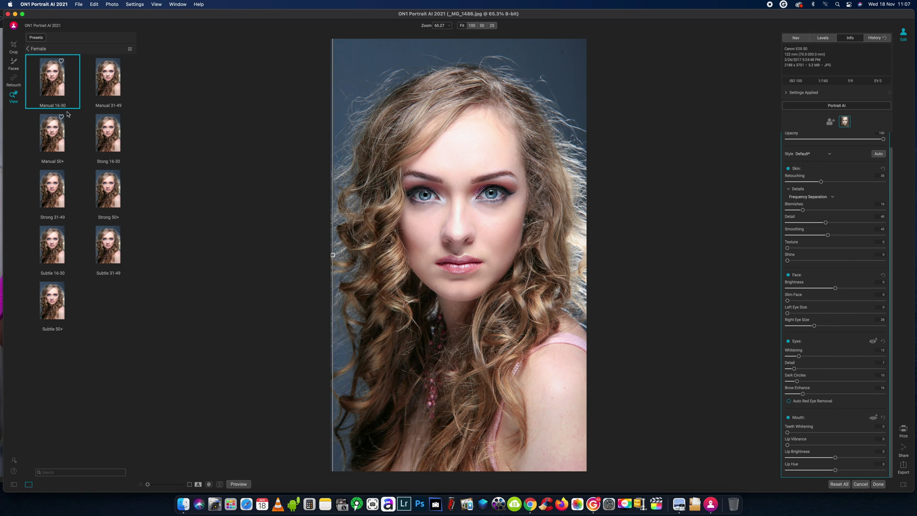
{"action": "left_click", "coordinate": [8, 14]}
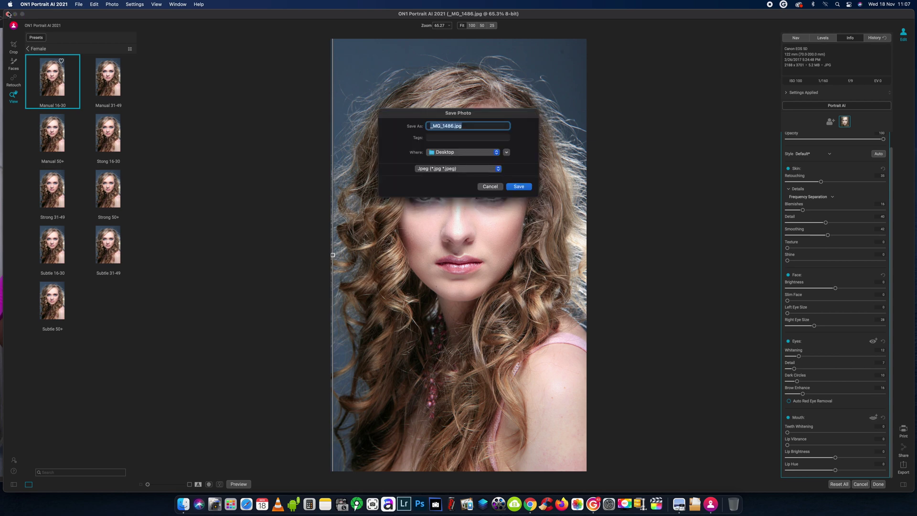
{"action": "left_click", "coordinate": [485, 187]}
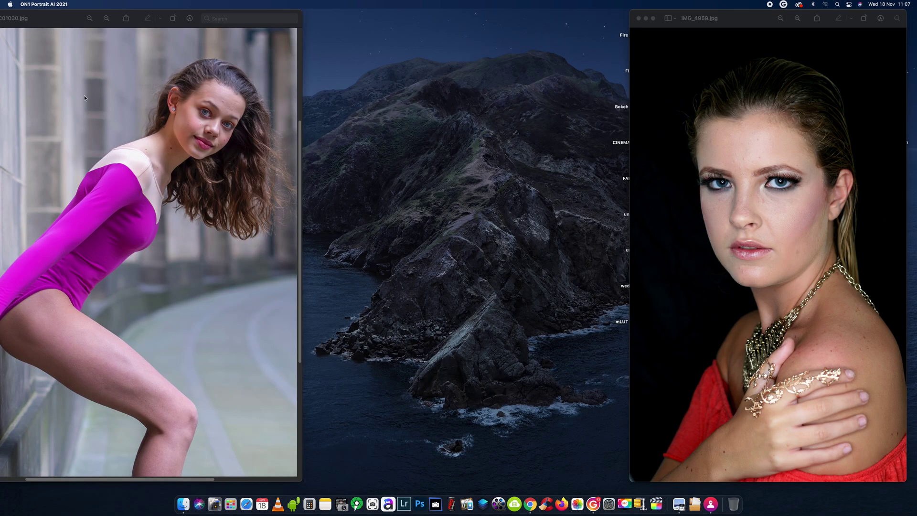
Step: Close the DSC01030.jpg preview and move the IMG_4959.jpg preview clear of the desktop files
{"action": "left_click_drag", "start_coordinate": [28, 19], "coordinate": [254, 19]}
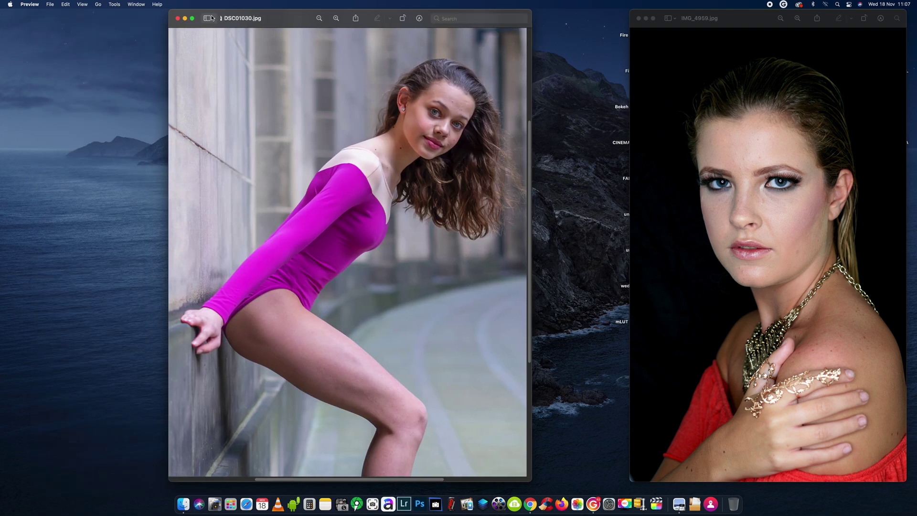
{"action": "left_click", "coordinate": [178, 19]}
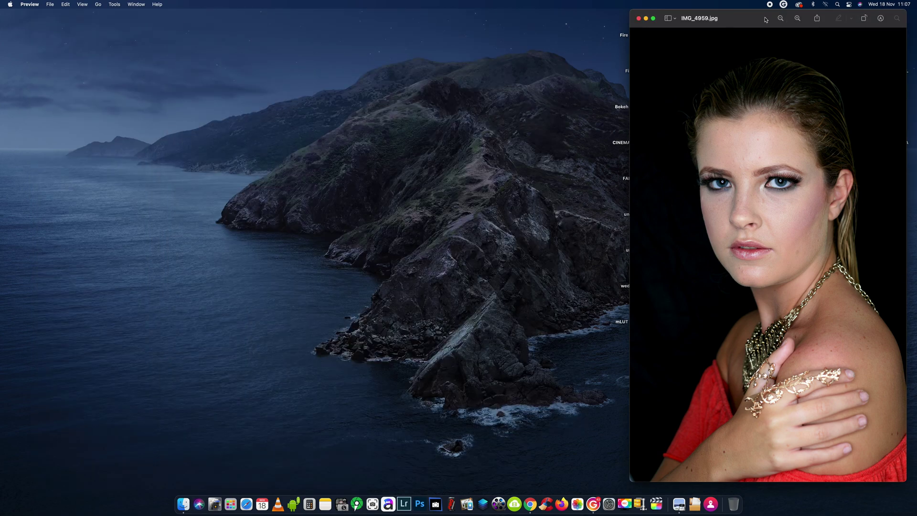
{"action": "left_click_drag", "start_coordinate": [766, 19], "coordinate": [454, 19]}
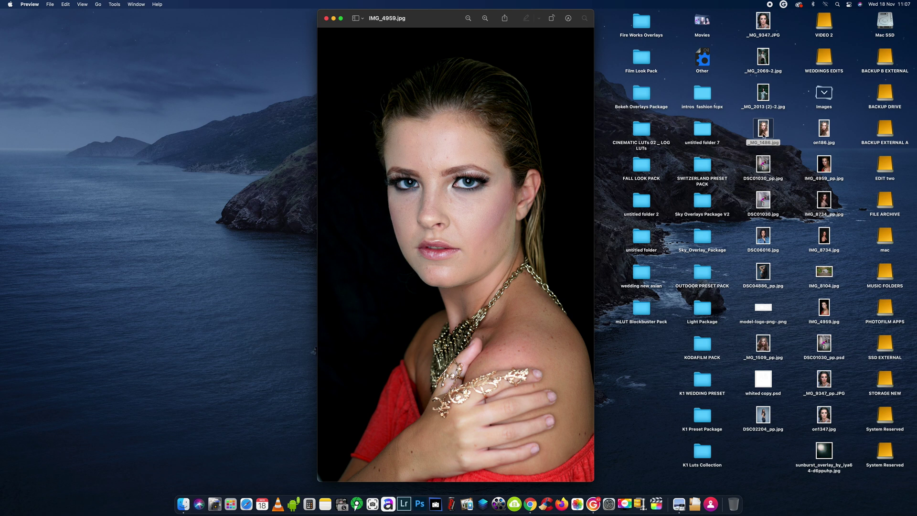
Step: Open the desktop file _MG_1486.jpg in PortraitPro Standard
{"action": "right_click", "coordinate": [762, 129]}
{"action": "mouse_move", "coordinate": [801, 141]}
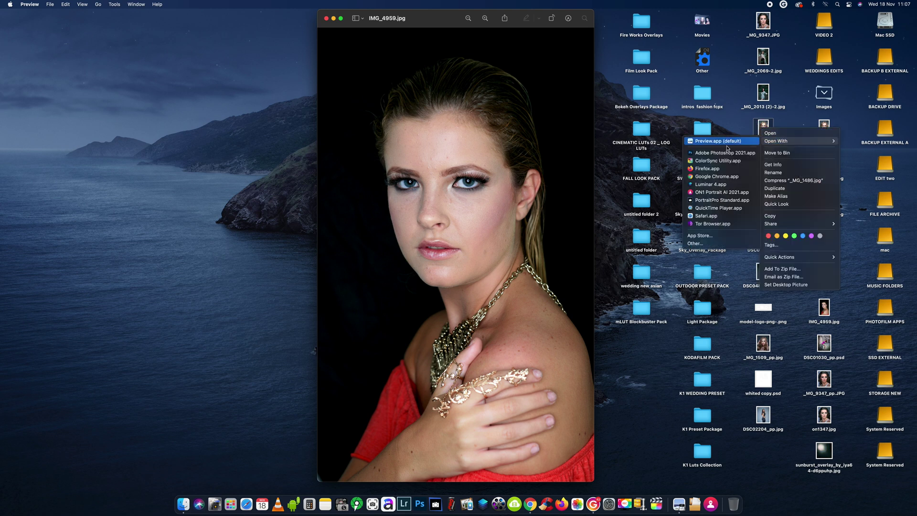
{"action": "left_click", "coordinate": [715, 201]}
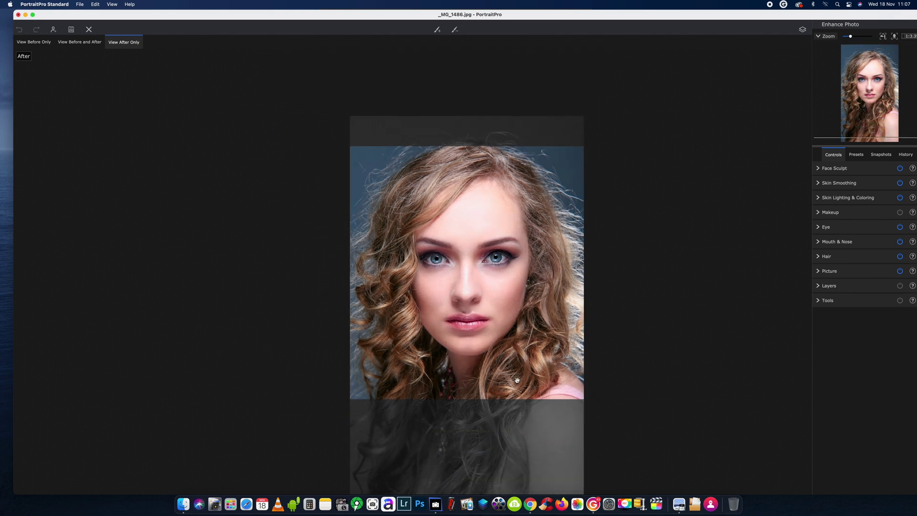
Step: Show the before and after images side by side and adjust the outer end of the left-hand eyebrow outline
{"action": "left_click", "coordinate": [82, 43]}
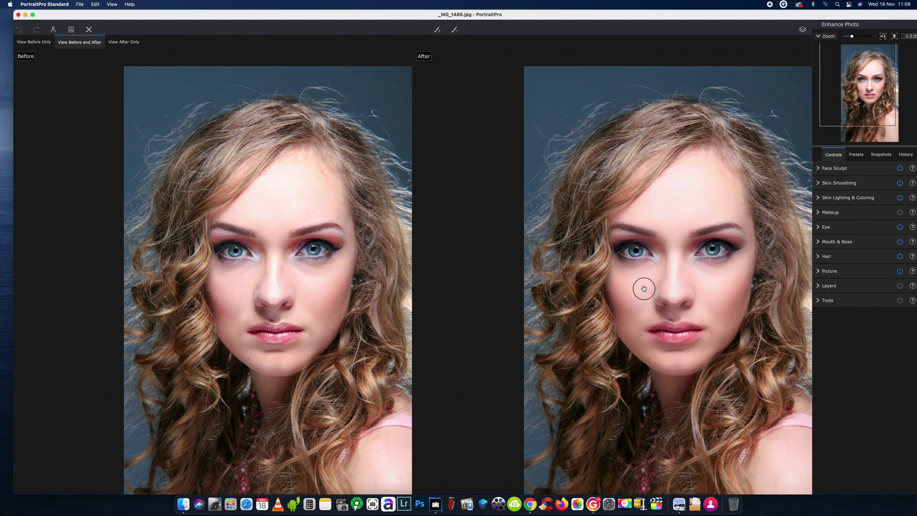
{"action": "left_click_drag", "start_coordinate": [643, 289], "coordinate": [606, 281]}
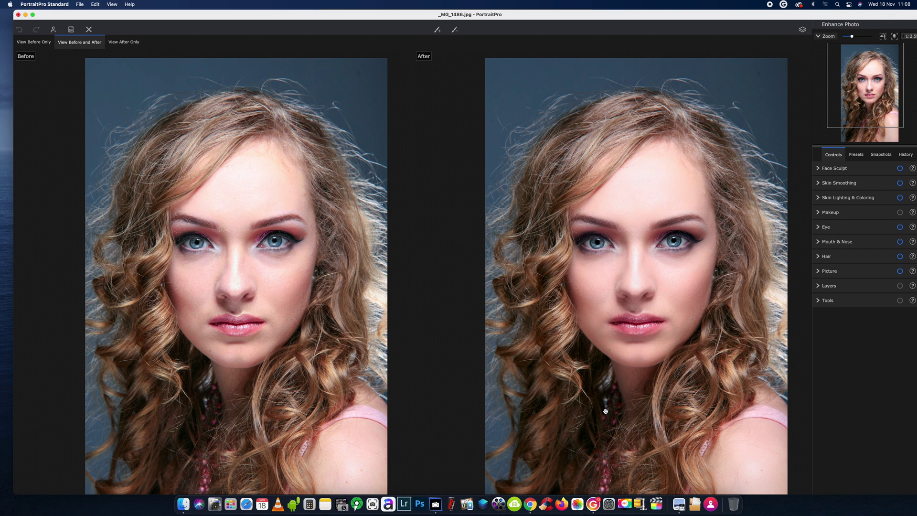
{"action": "mouse_move", "coordinate": [154, 427]}
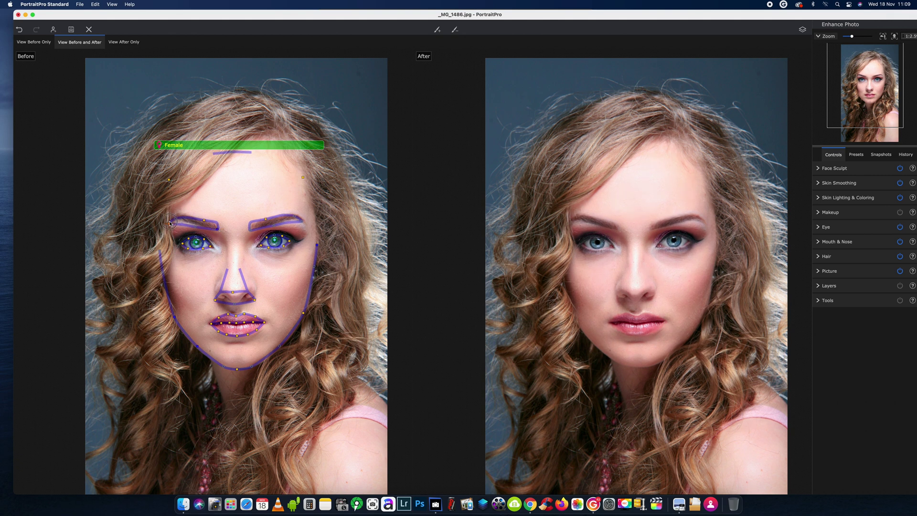
{"action": "left_click_drag", "start_coordinate": [168, 227], "coordinate": [171, 219]}
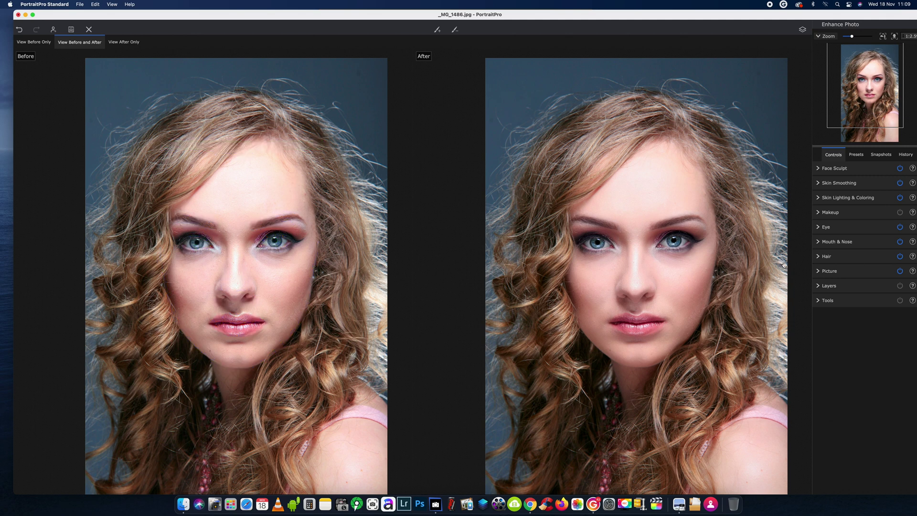
Step: Enable the Makeup and Layers enhancement groups for the portrait
{"action": "left_click", "coordinate": [900, 212]}
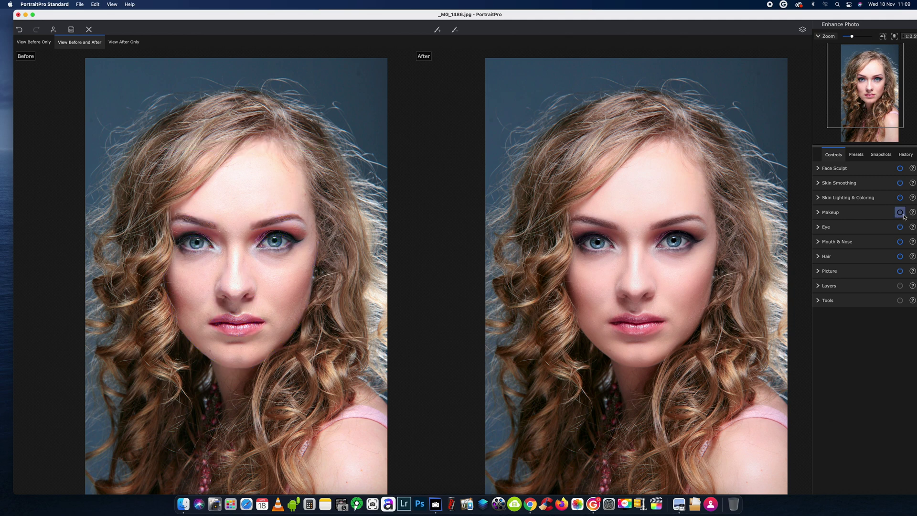
{"action": "left_click", "coordinate": [900, 285]}
{"action": "left_click", "coordinate": [900, 286]}
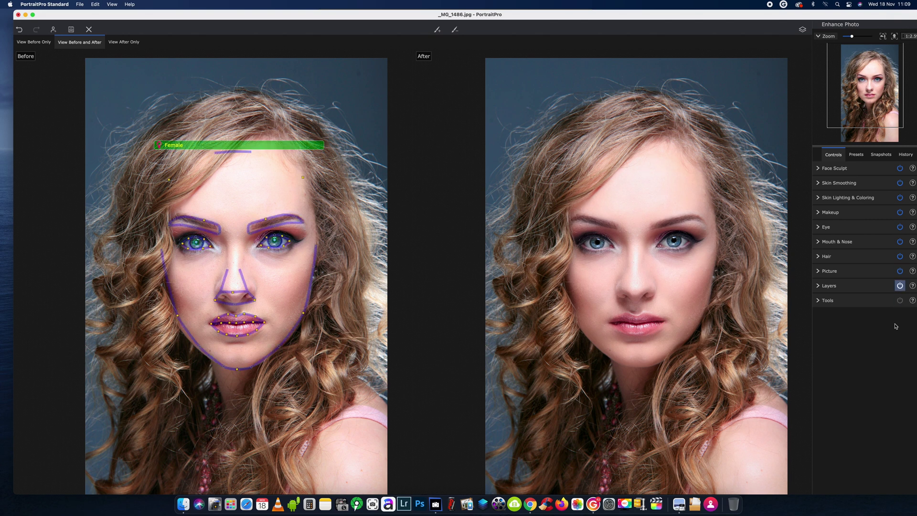
Step: Set the Face Sculpt Master Fade to 0 and lower the Skin Smoothing Master Fade
{"action": "left_click", "coordinate": [822, 168]}
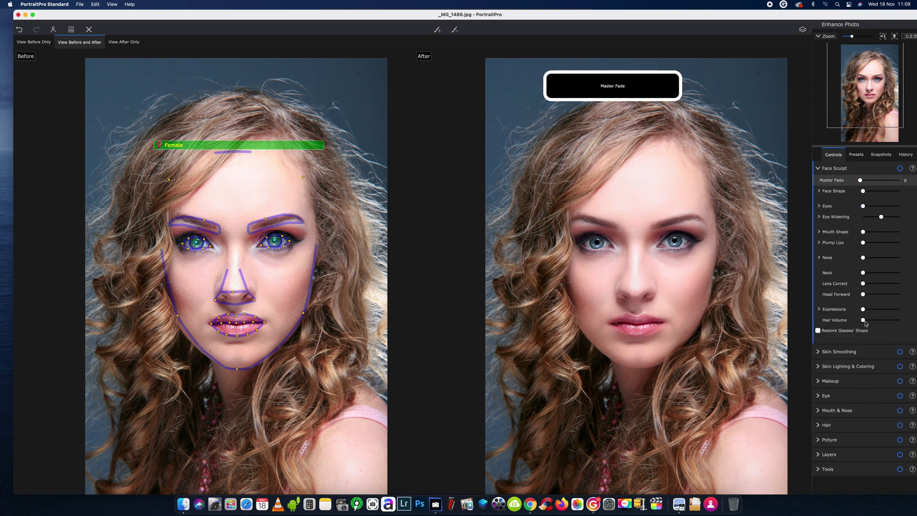
{"action": "left_click", "coordinate": [860, 351]}
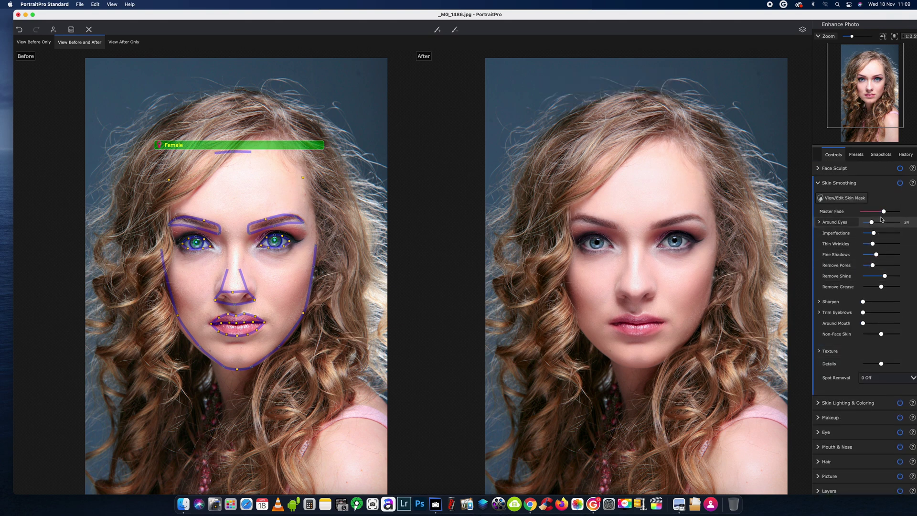
{"action": "left_click_drag", "start_coordinate": [882, 218], "coordinate": [859, 211]}
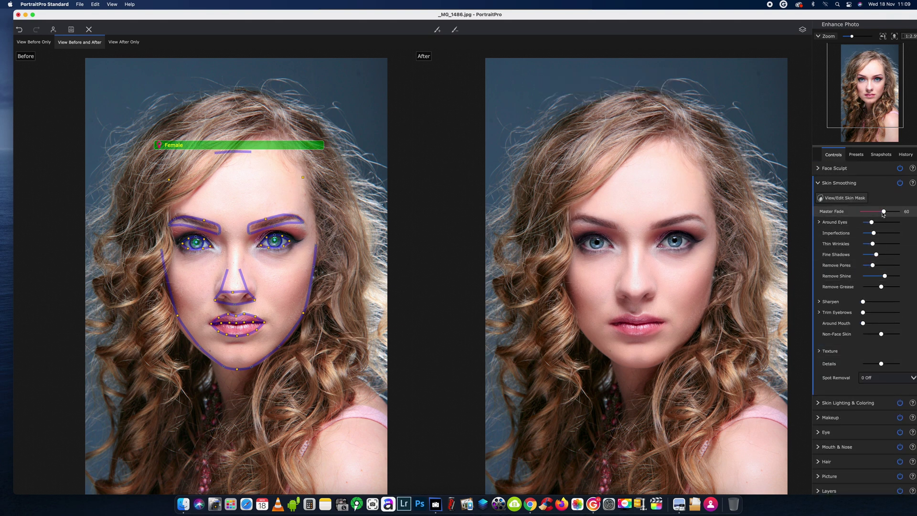
Step: In Skin Lighting & Coloring, lower the Master Fade and set Modeling, Fix Lighting, Cheekbones, Smokey eyes, Pout and Sculpt Nose to 0
{"action": "left_click", "coordinate": [855, 404]}
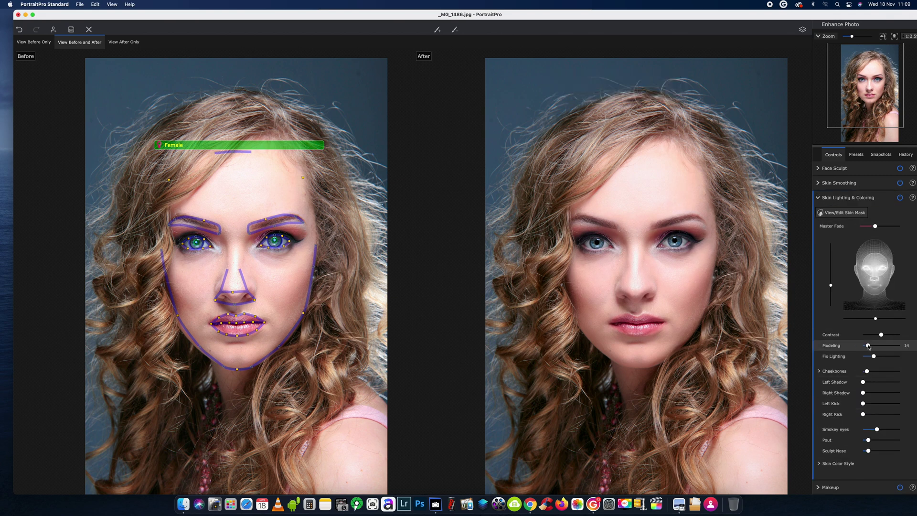
{"action": "left_click_drag", "start_coordinate": [868, 346], "coordinate": [851, 347]}
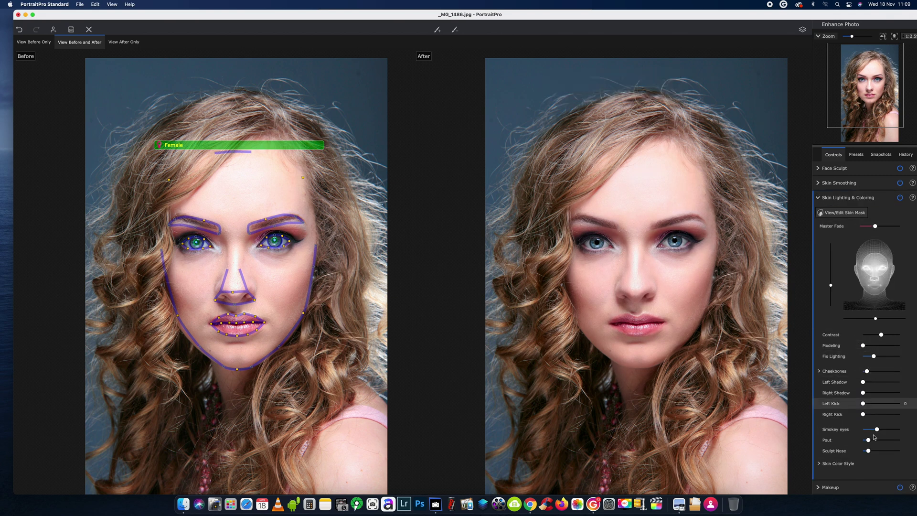
{"action": "left_click_drag", "start_coordinate": [876, 429], "coordinate": [820, 433]}
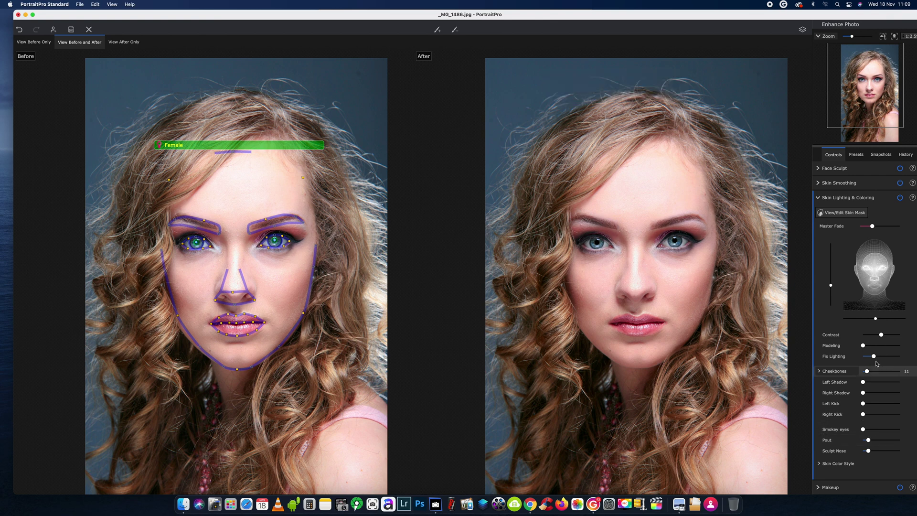
{"action": "left_click_drag", "start_coordinate": [874, 356], "coordinate": [821, 375]}
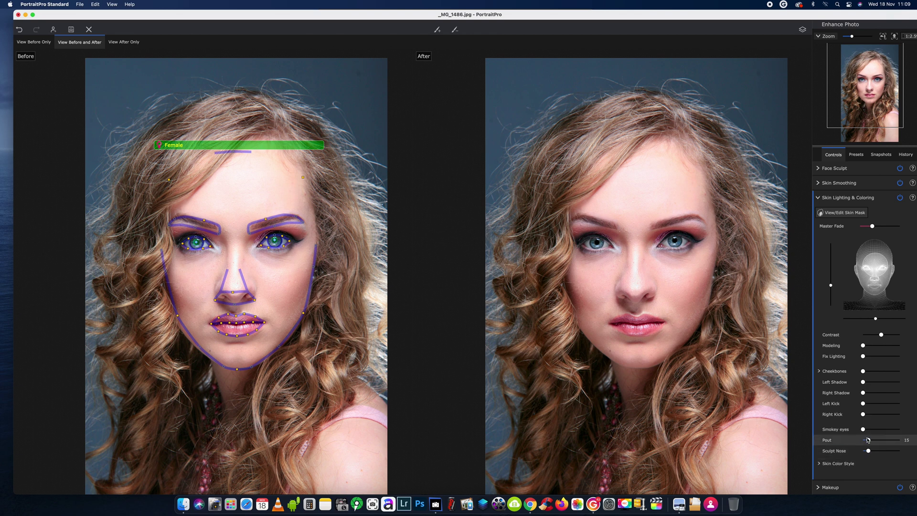
{"action": "mouse_move", "coordinate": [869, 440]}
{"action": "left_mouse_down"}
{"action": "mouse_move", "coordinate": [843, 440]}
{"action": "mouse_move", "coordinate": [831, 461]}
{"action": "left_mouse_up"}
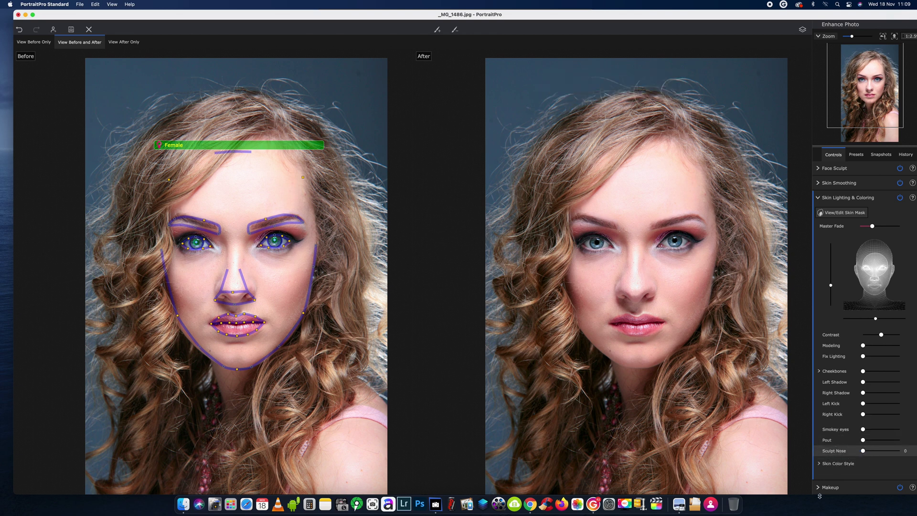
Step: Check the Makeup settings, then set the Eye section's Master Fade, whitening, cleaning, pupil darkening and Sharpen Eyes values to 0
{"action": "left_click", "coordinate": [822, 487]}
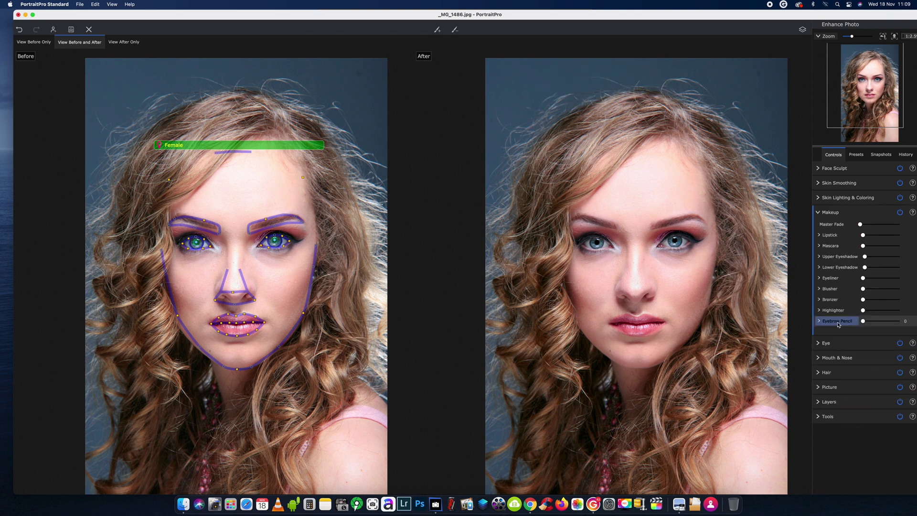
{"action": "left_click", "coordinate": [826, 343]}
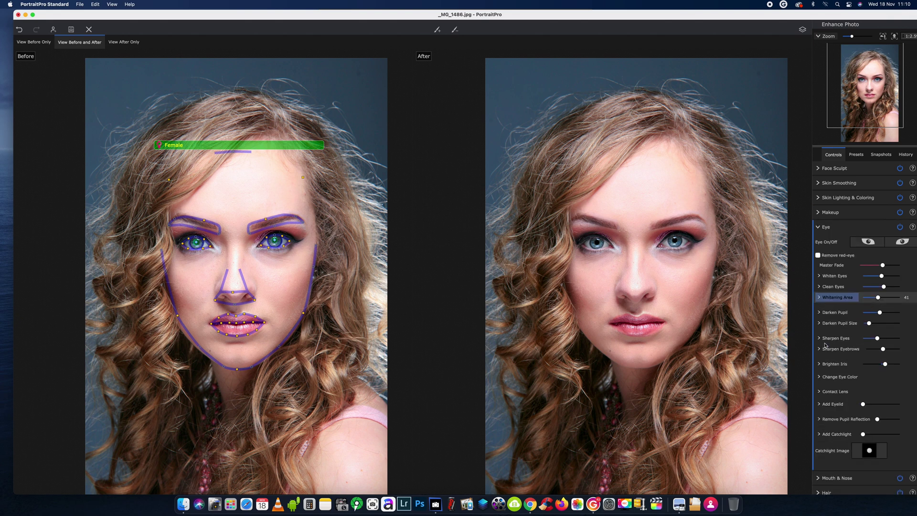
{"action": "left_click_drag", "start_coordinate": [883, 265], "coordinate": [794, 266]}
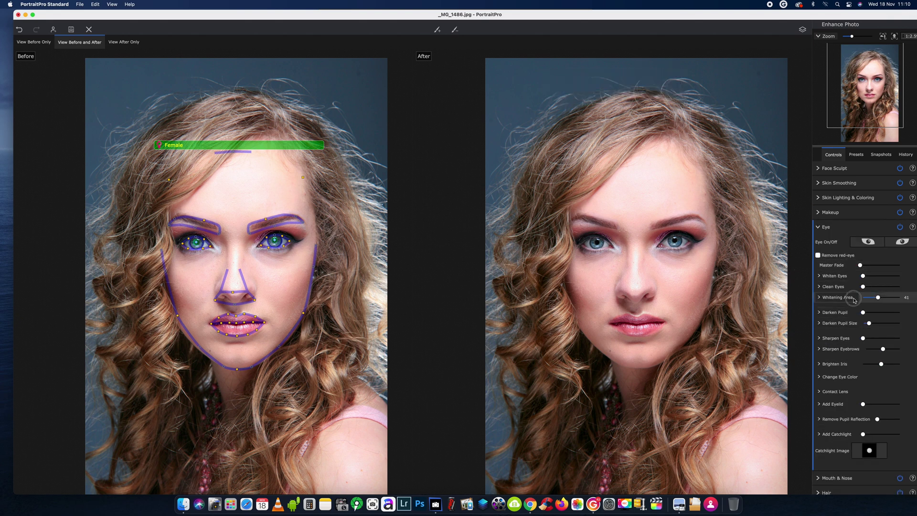
{"action": "left_click_drag", "start_coordinate": [860, 265], "coordinate": [894, 270]}
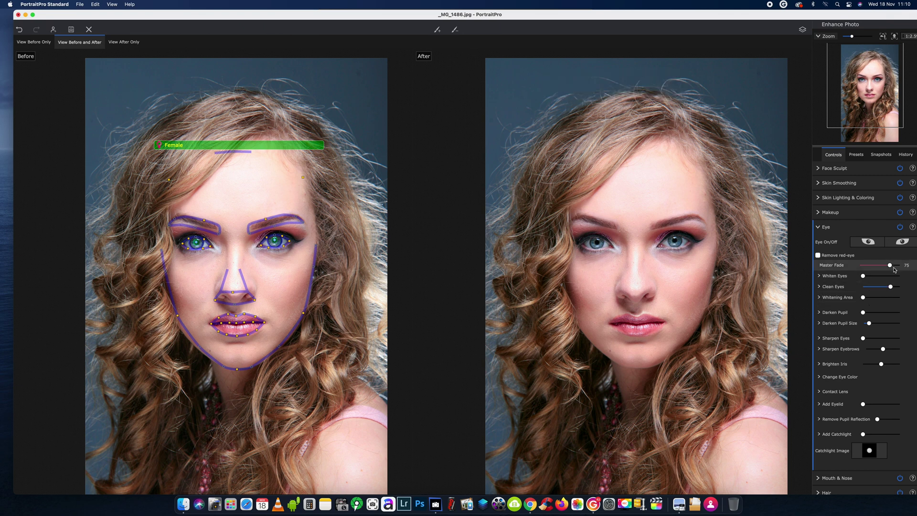
{"action": "left_click", "coordinate": [858, 265]}
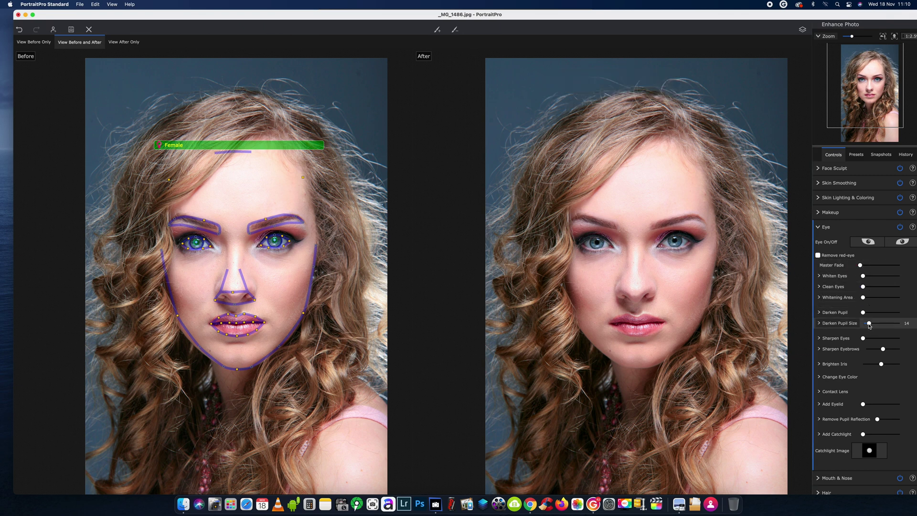
{"action": "left_click_drag", "start_coordinate": [869, 325], "coordinate": [864, 324]}
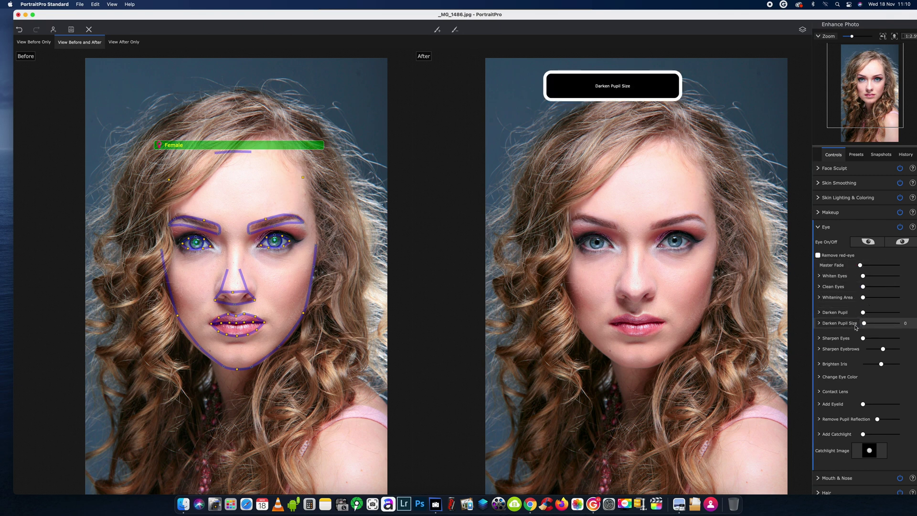
Step: Set the Mouth & Nose Master Fade to 0 and show the whole portrait in both views
{"action": "left_click", "coordinate": [825, 480]}
{"action": "left_click_drag", "start_coordinate": [890, 255], "coordinate": [792, 256]}
{"action": "scroll", "coordinate": [664, 349], "scroll_direction": "down", "scroll_amount": 3}
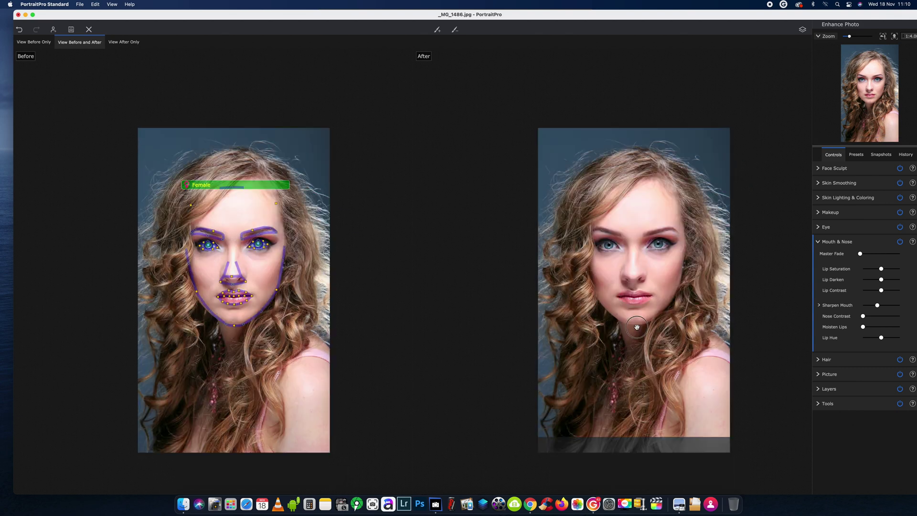
Step: Review the Hair, Picture and Skin Lighting & Coloring settings and collapse all control sections
{"action": "left_click", "coordinate": [825, 366]}
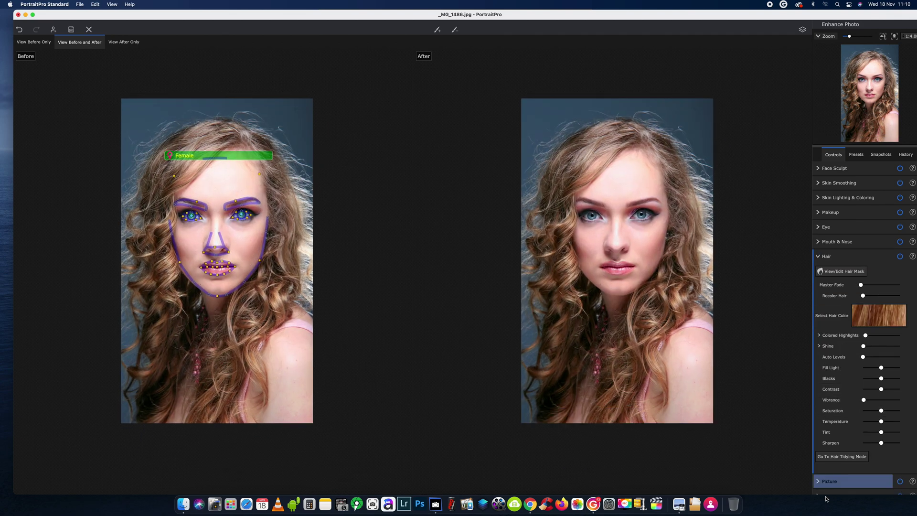
{"action": "left_click", "coordinate": [828, 481]}
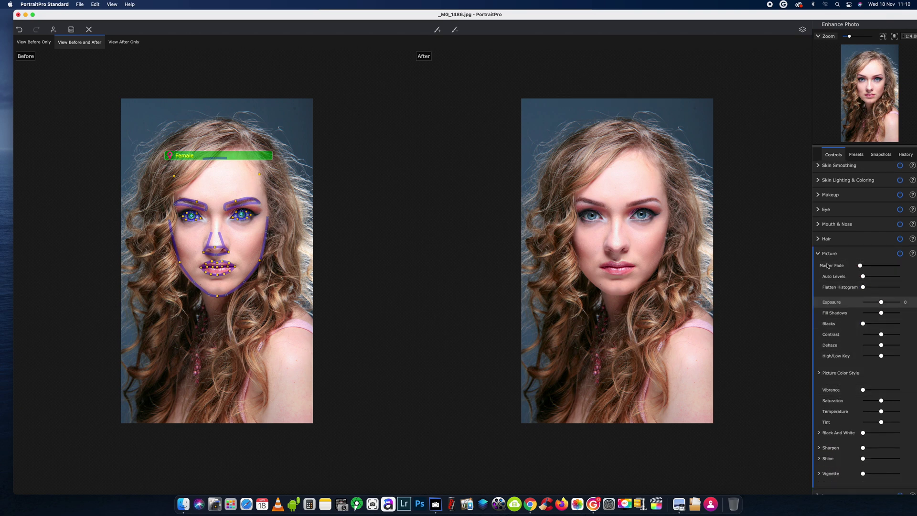
{"action": "left_click", "coordinate": [831, 180]}
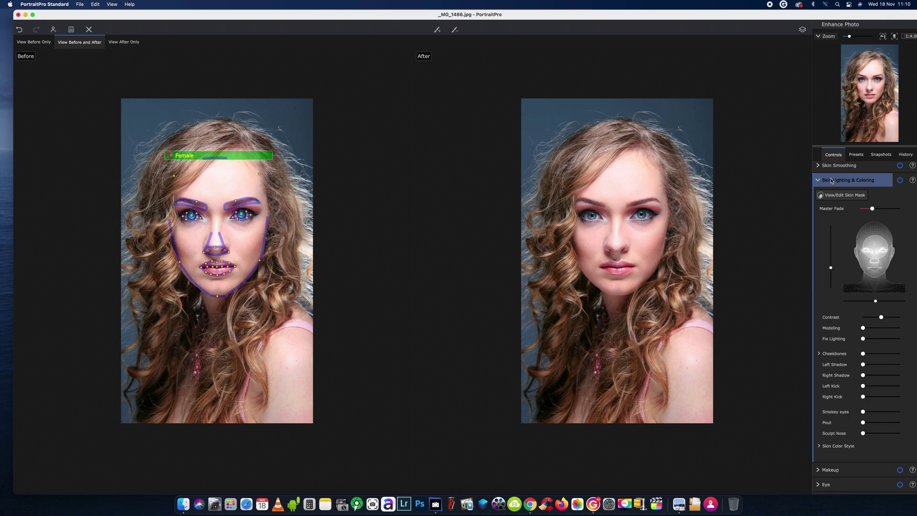
{"action": "left_click", "coordinate": [831, 180]}
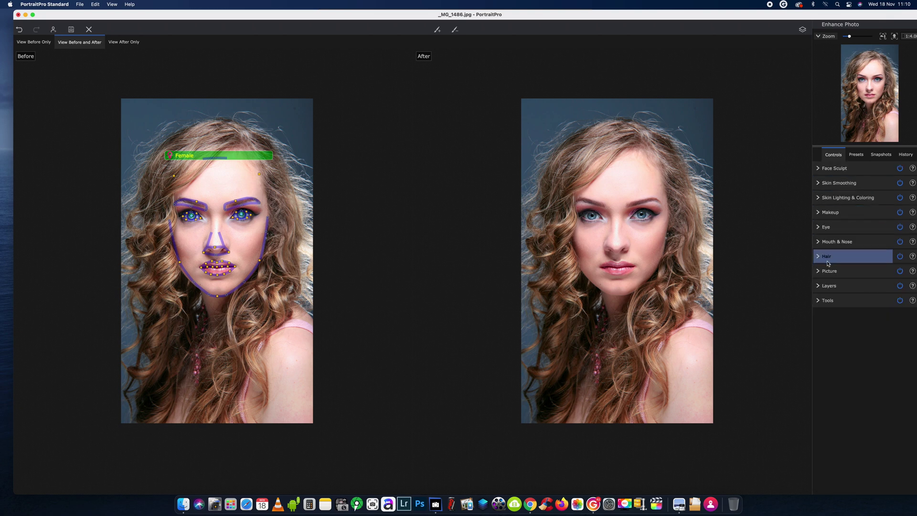
{"action": "left_click", "coordinate": [825, 276]}
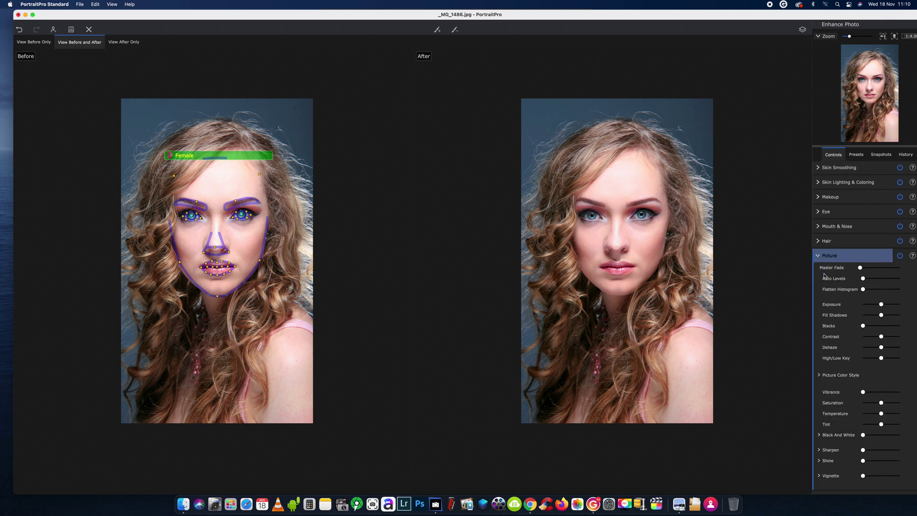
{"action": "left_click", "coordinate": [823, 254]}
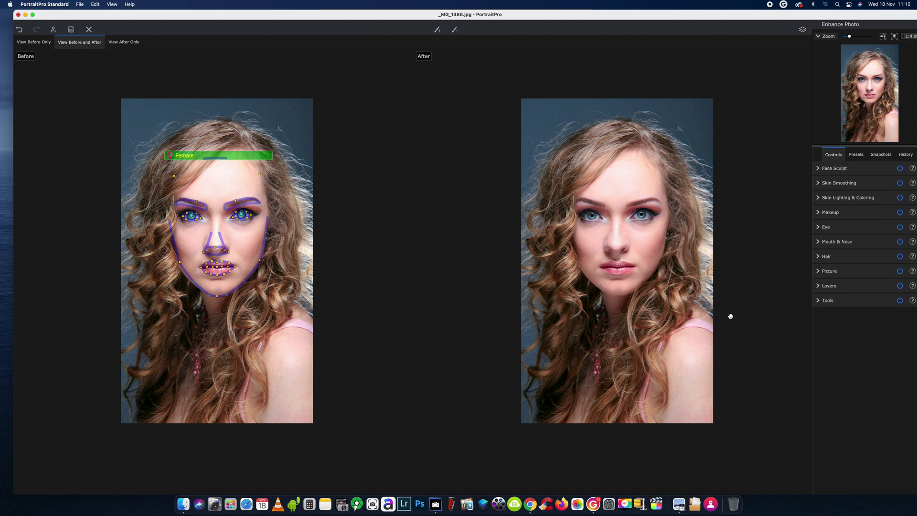
Step: Compare the before and after portraits at closer range and review the Face Sculpt and Skin Smoothing settings
{"action": "scroll", "coordinate": [236, 311], "scroll_direction": "up", "scroll_amount": 2}
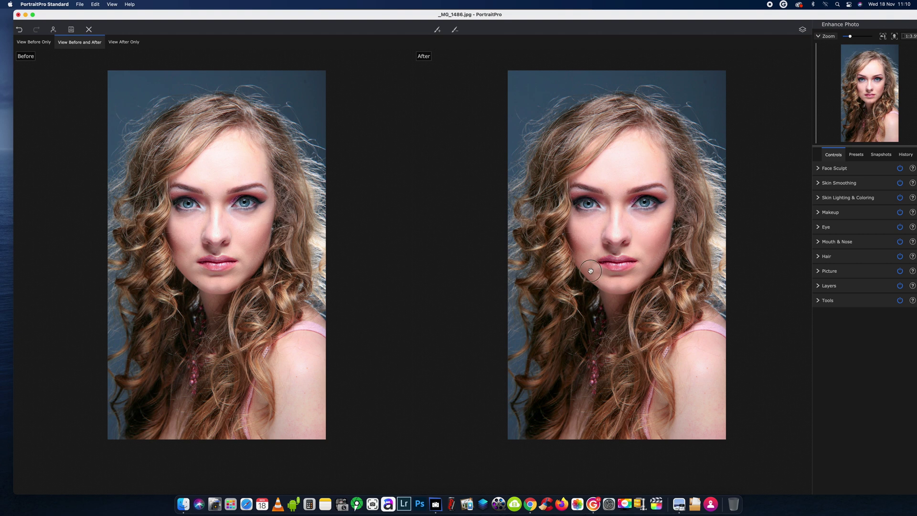
{"action": "scroll", "coordinate": [591, 270], "scroll_direction": "up", "scroll_amount": 3}
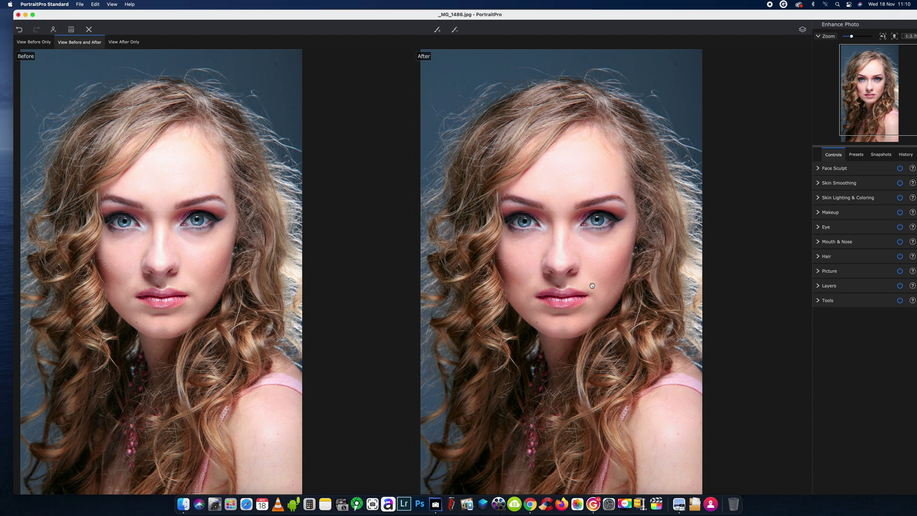
{"action": "scroll", "coordinate": [592, 285], "scroll_direction": "down", "scroll_amount": 2}
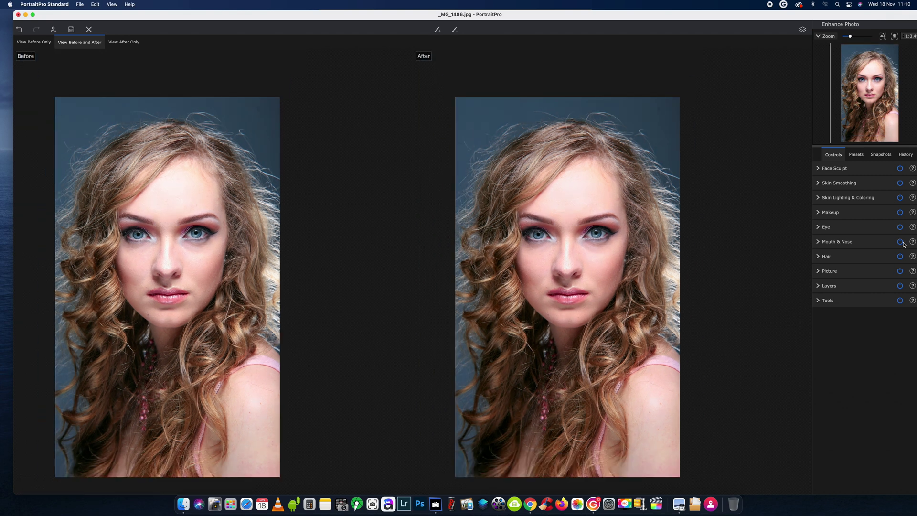
{"action": "left_click", "coordinate": [829, 174]}
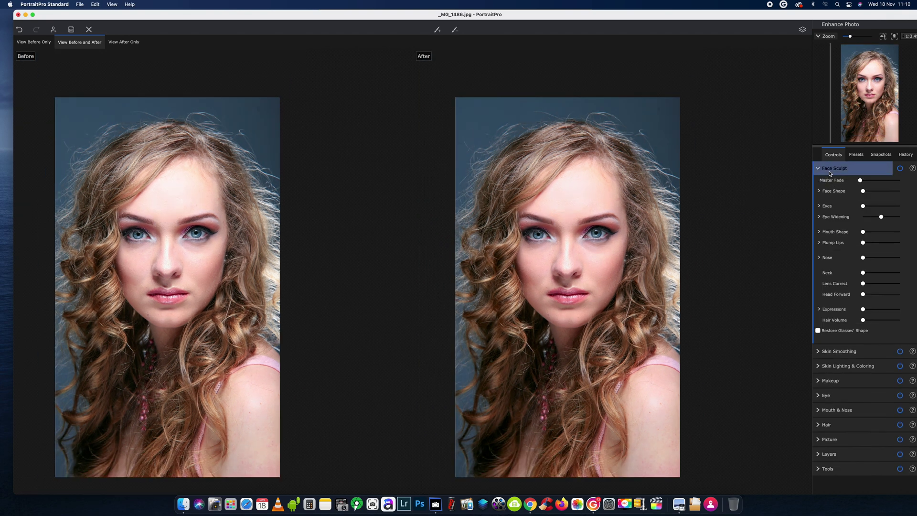
{"action": "left_click", "coordinate": [830, 172]}
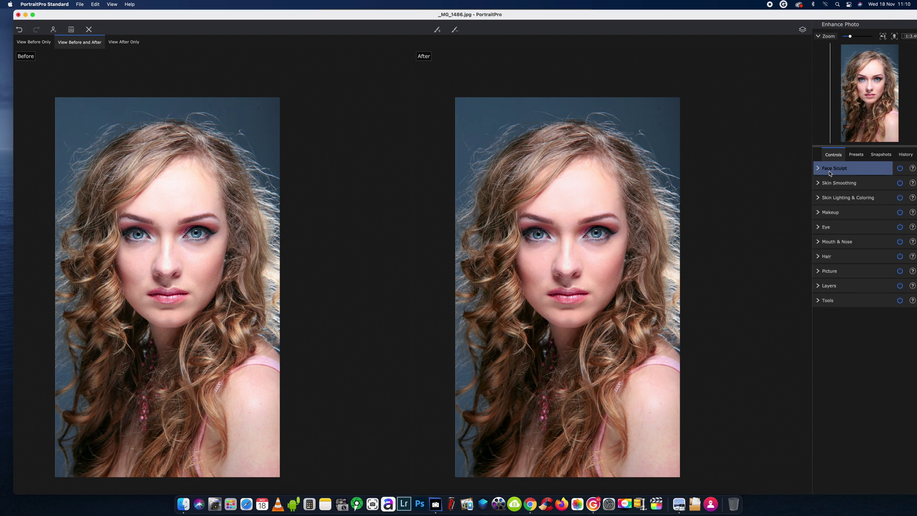
{"action": "left_click", "coordinate": [830, 184]}
{"action": "left_click", "coordinate": [829, 185]}
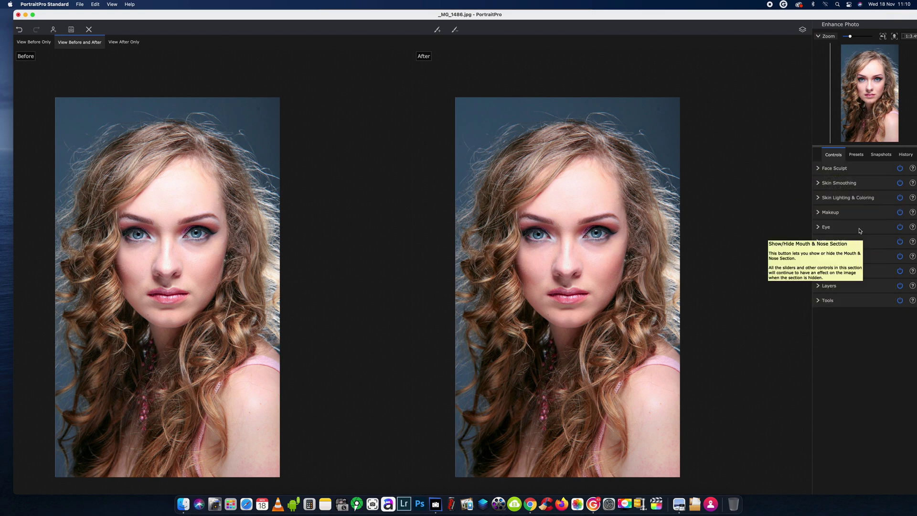
Step: Raise the portrait's Hair Volume and the Face Sculpt Master Fade to their maximum
{"action": "left_click", "coordinate": [834, 168]}
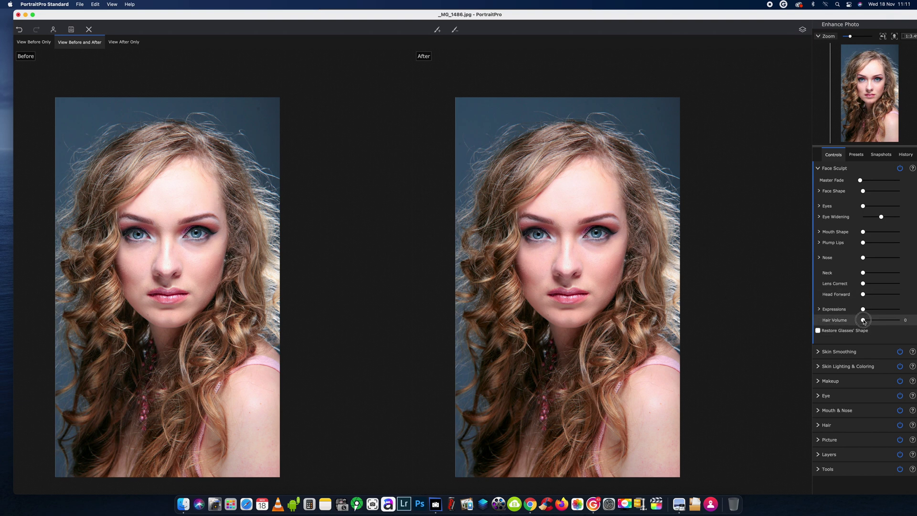
{"action": "left_click_drag", "start_coordinate": [864, 321], "coordinate": [815, 323]}
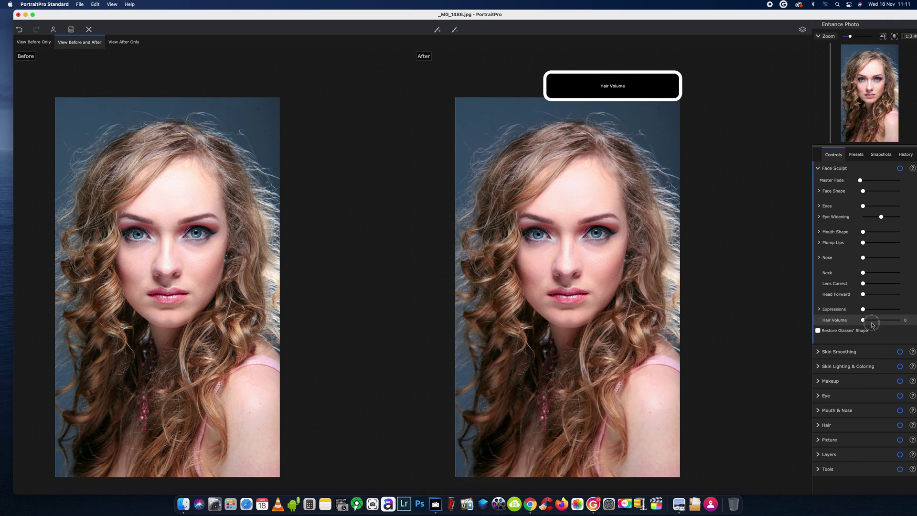
{"action": "left_click_drag", "start_coordinate": [873, 325], "coordinate": [906, 325]}
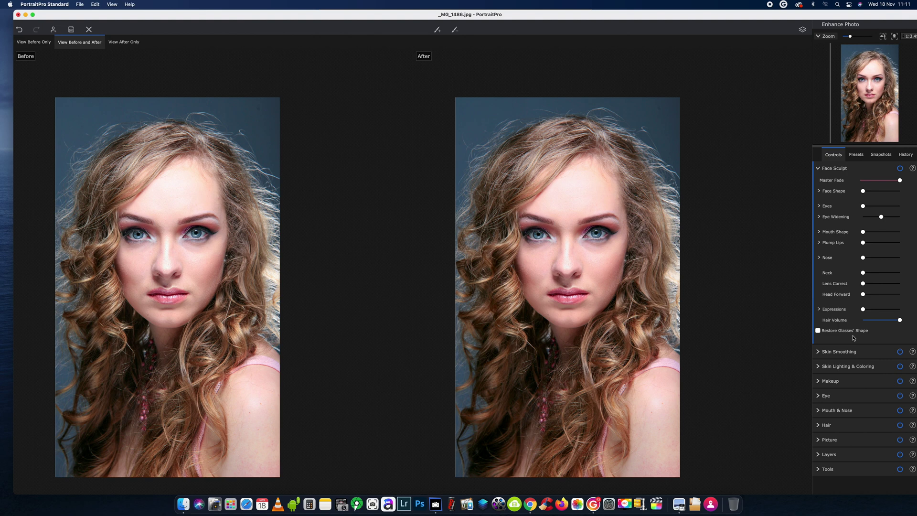
Step: Try the Frown, Surprise and Thoughtful expression adjustments on the face, returning each to 0
{"action": "left_click", "coordinate": [819, 310]}
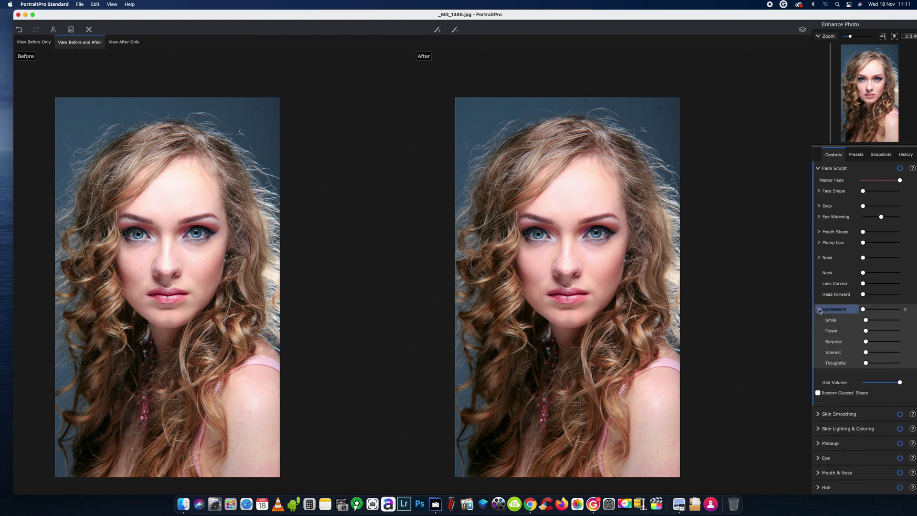
{"action": "left_click", "coordinate": [820, 310]}
{"action": "left_click", "coordinate": [819, 310]}
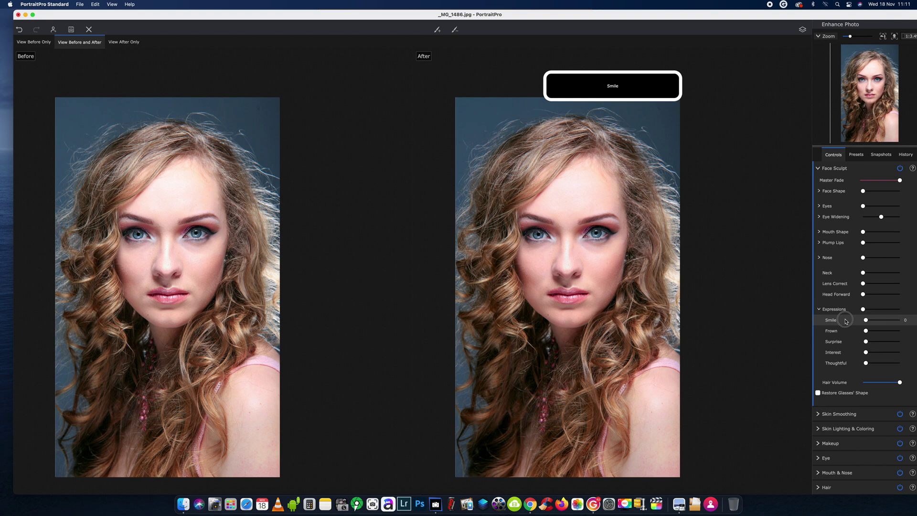
{"action": "left_click_drag", "start_coordinate": [866, 331], "coordinate": [763, 329]}
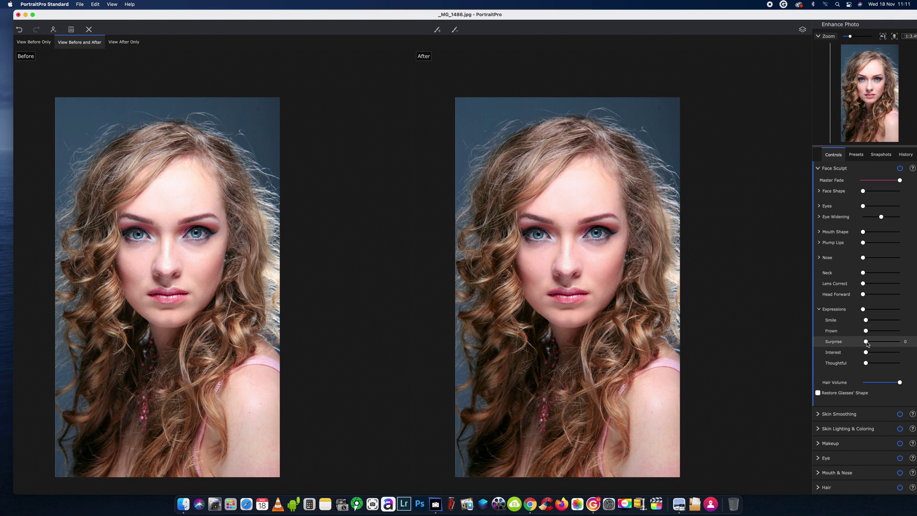
{"action": "left_click_drag", "start_coordinate": [866, 341], "coordinate": [805, 362]}
{"action": "left_click_drag", "start_coordinate": [865, 365], "coordinate": [801, 365]}
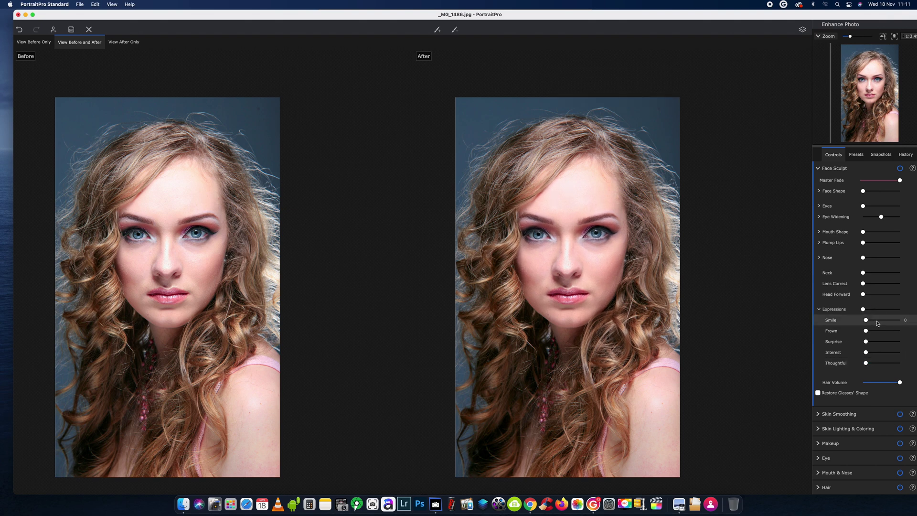
{"action": "left_click", "coordinate": [819, 311]}
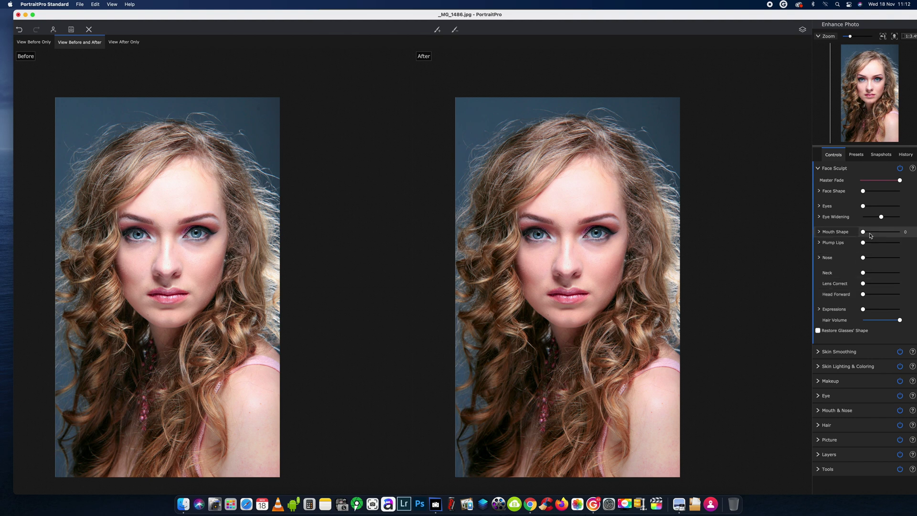
Step: Raise the Face Sculpt Eye Widening to 20 and reveal the individual Eyes adjustments
{"action": "left_click_drag", "start_coordinate": [864, 233], "coordinate": [835, 235]}
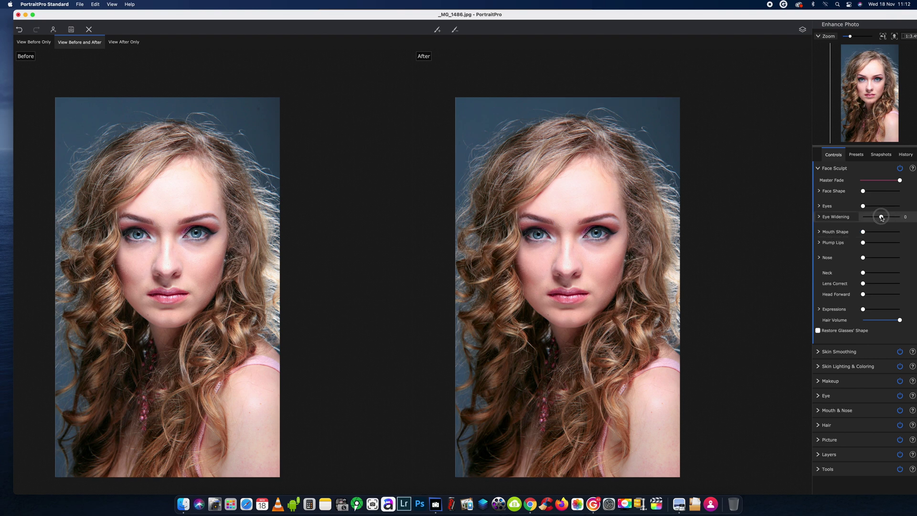
{"action": "left_click", "coordinate": [884, 218]}
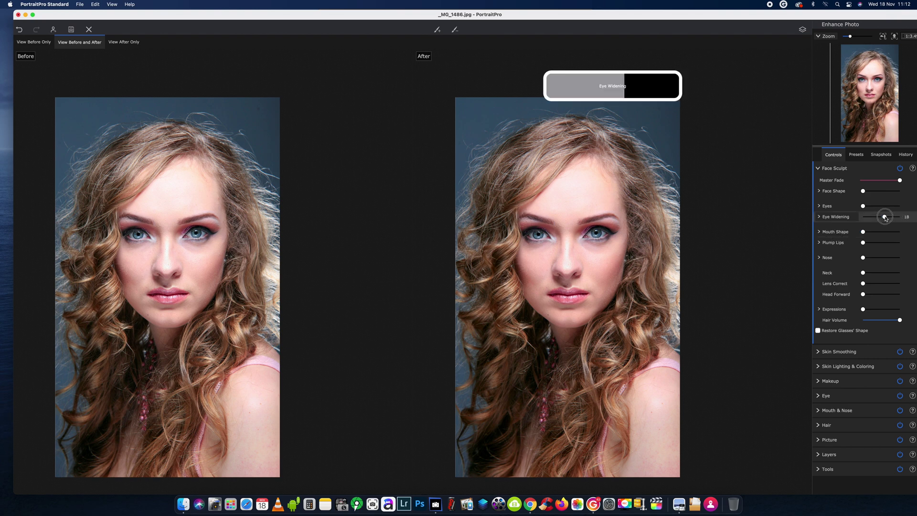
{"action": "left_click", "coordinate": [818, 208]}
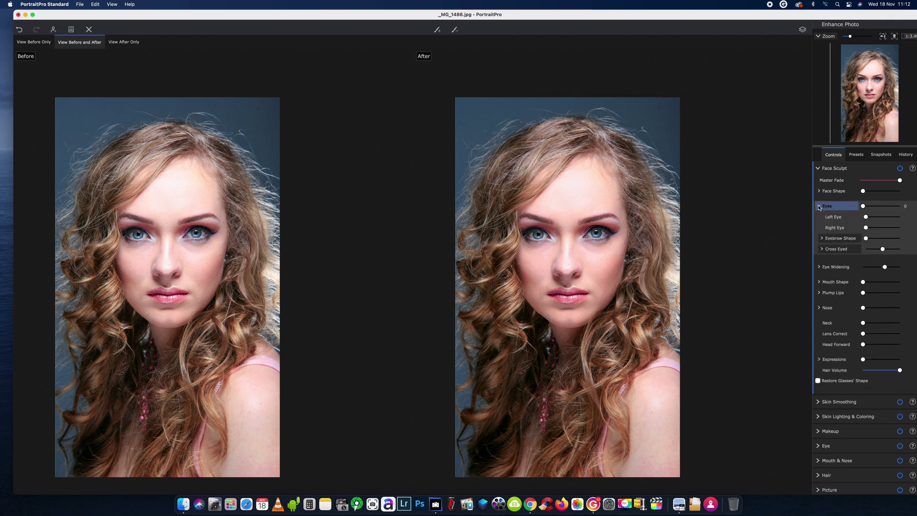
{"action": "left_click", "coordinate": [866, 228]}
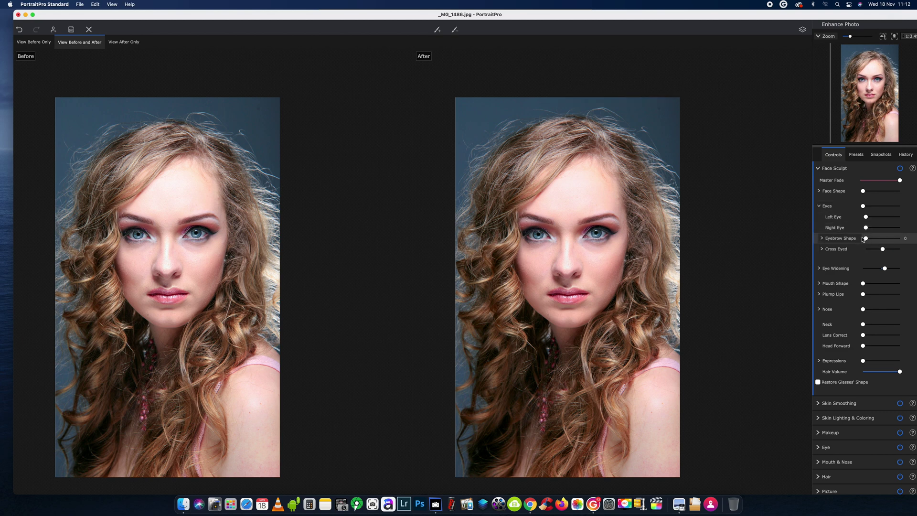
Step: Widen each eye separately, raising Widen Left further than Widen Right
{"action": "left_click", "coordinate": [819, 269]}
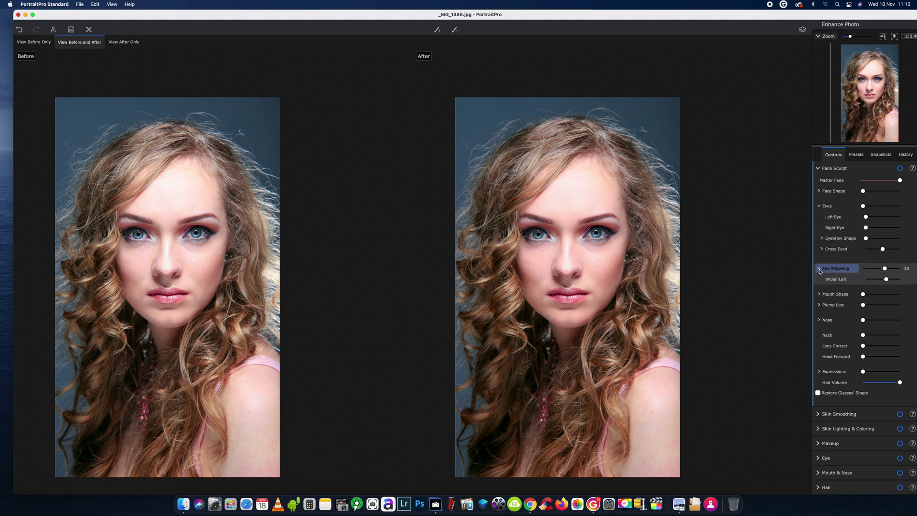
{"action": "left_click_drag", "start_coordinate": [889, 294], "coordinate": [886, 269]}
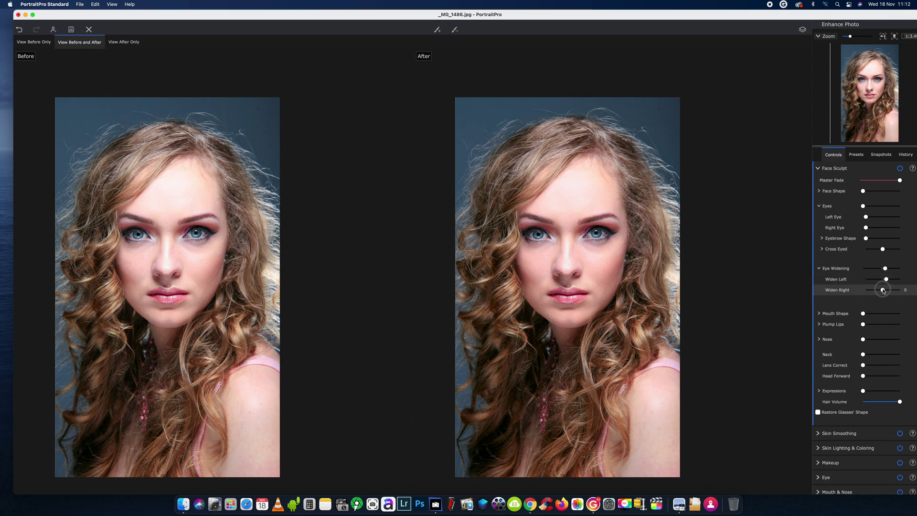
{"action": "mouse_move", "coordinate": [888, 291]}
{"action": "left_mouse_down"}
{"action": "mouse_move", "coordinate": [868, 291]}
{"action": "mouse_move", "coordinate": [886, 292]}
{"action": "mouse_move", "coordinate": [893, 282]}
{"action": "left_mouse_up"}
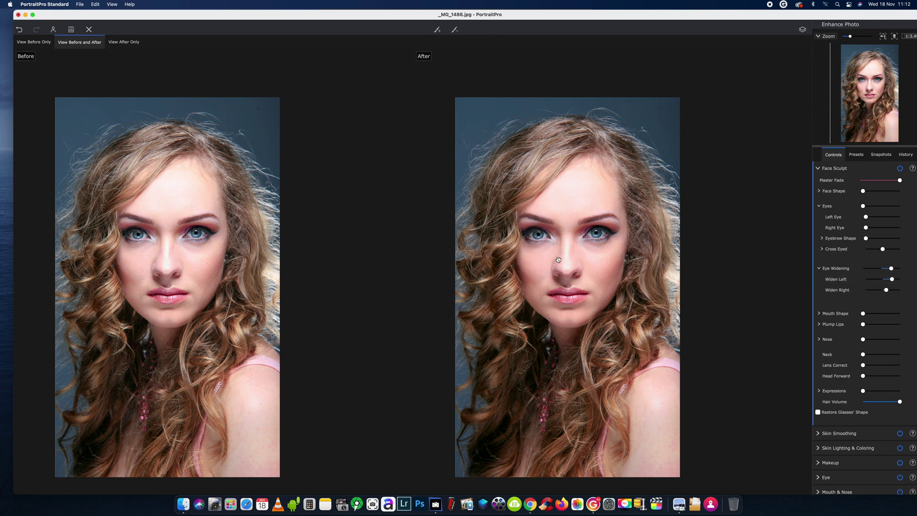
Step: Increase Plump Lips slightly and collapse the Face Sculpt controls
{"action": "scroll", "coordinate": [558, 259], "scroll_direction": "down", "scroll_amount": 4}
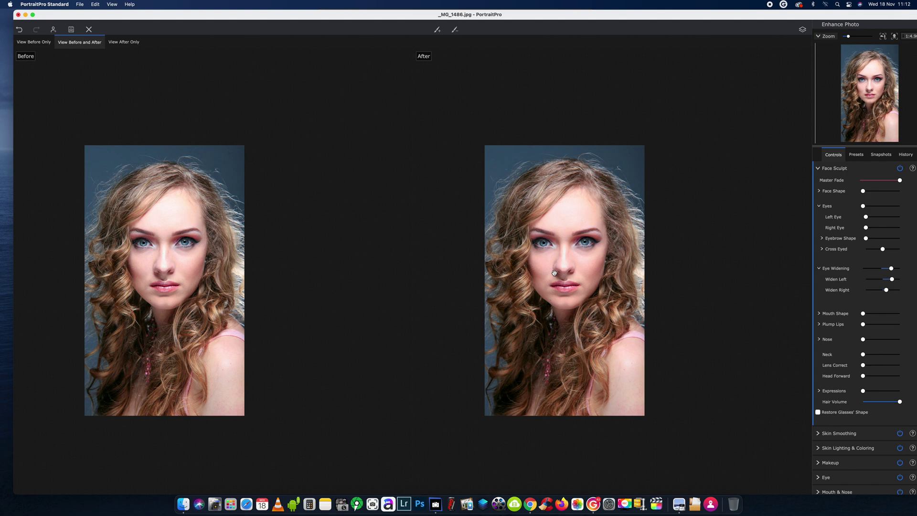
{"action": "scroll", "coordinate": [567, 277], "scroll_direction": "up", "scroll_amount": 3}
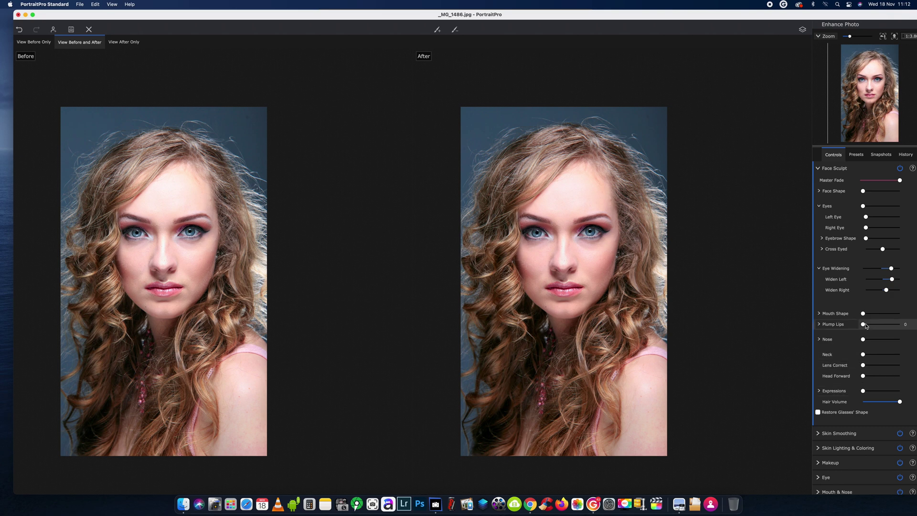
{"action": "left_click_drag", "start_coordinate": [866, 325], "coordinate": [867, 327]}
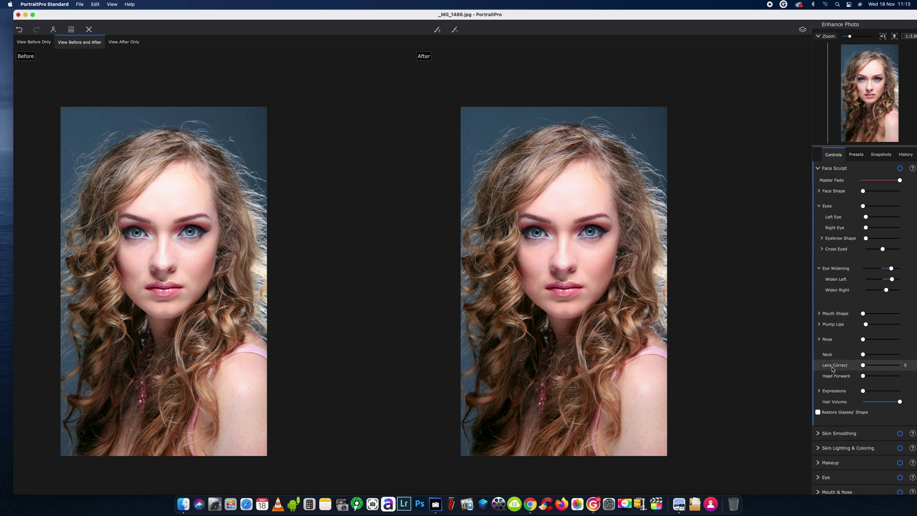
{"action": "left_click", "coordinate": [821, 169]}
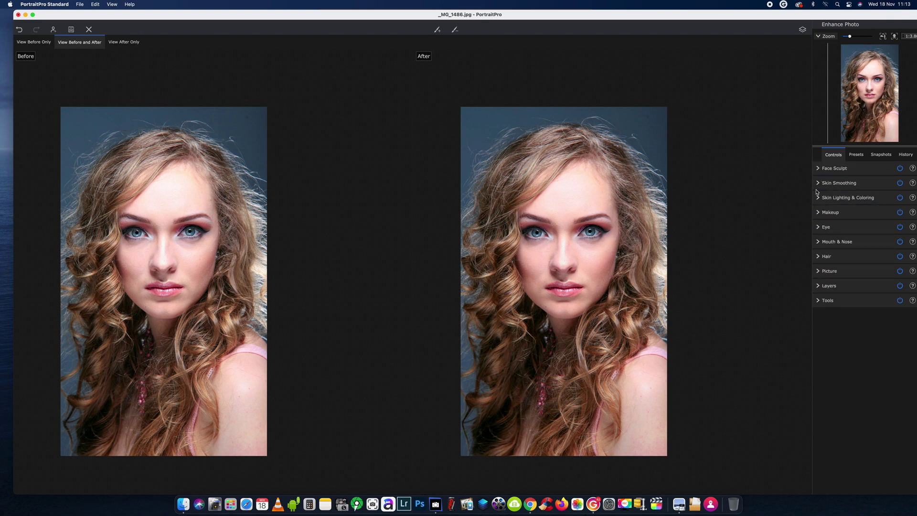
Step: Increase Sharpen slightly in the Skin Smoothing controls and set Details to 22
{"action": "left_click", "coordinate": [819, 184]}
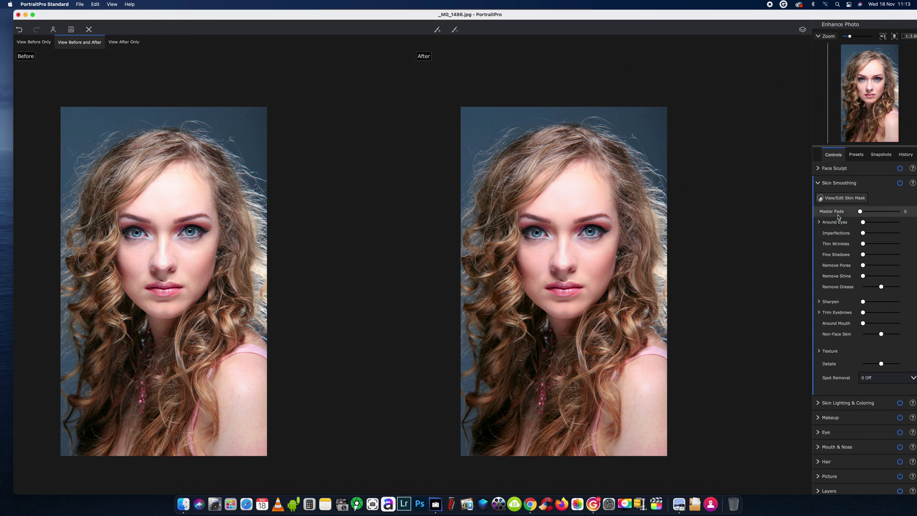
{"action": "left_click", "coordinate": [819, 223]}
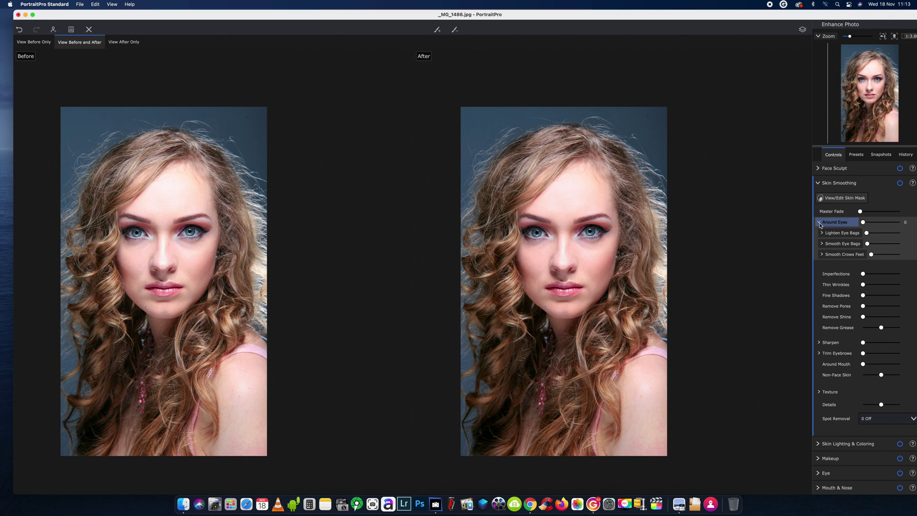
{"action": "left_click", "coordinate": [820, 223]}
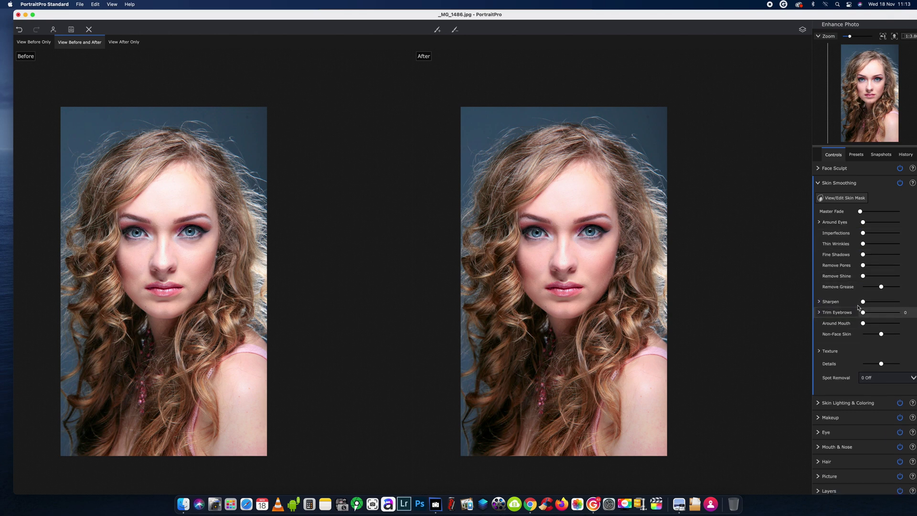
{"action": "left_click_drag", "start_coordinate": [863, 302], "coordinate": [869, 303]}
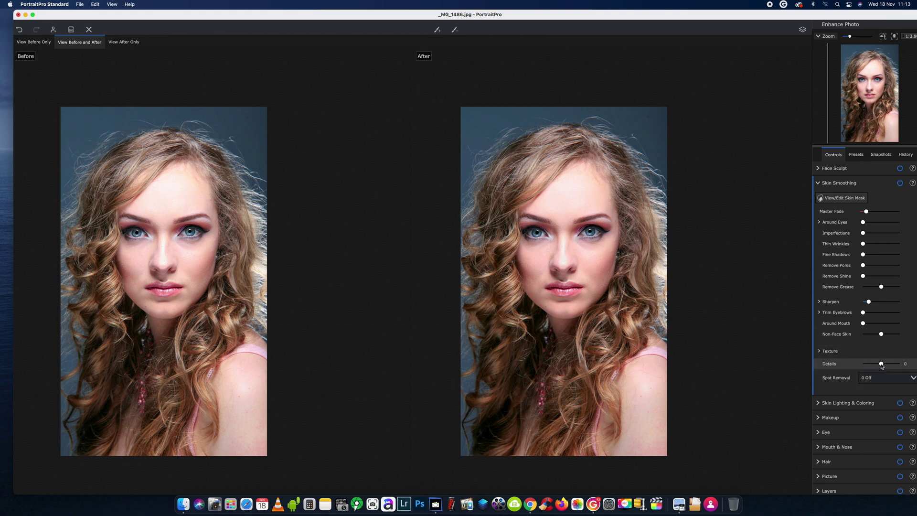
{"action": "left_click_drag", "start_coordinate": [882, 365], "coordinate": [885, 366]}
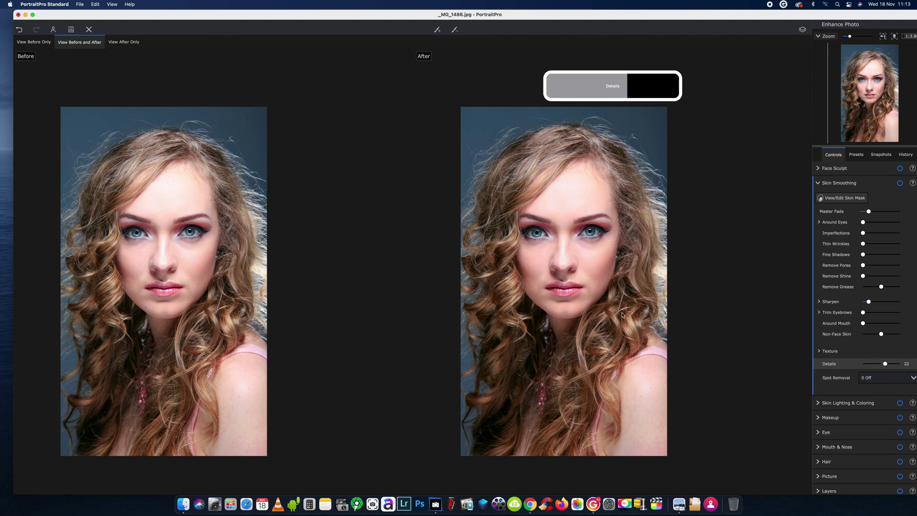
{"action": "scroll", "coordinate": [623, 316], "scroll_direction": "up", "scroll_amount": 1}
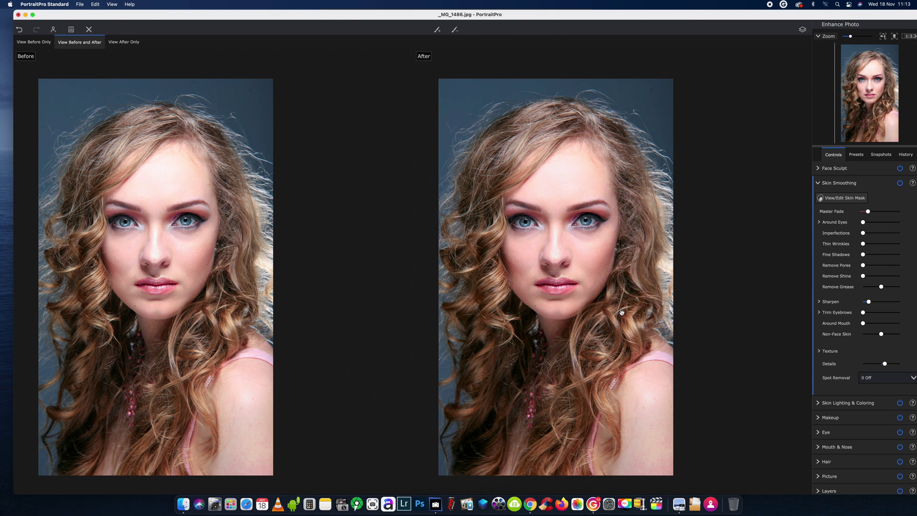
{"action": "scroll", "coordinate": [621, 313], "scroll_direction": "down", "scroll_amount": 3}
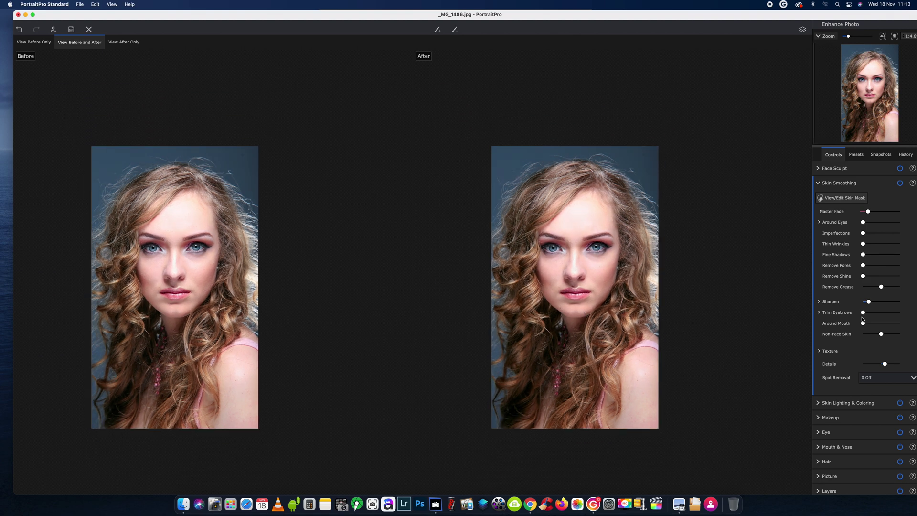
Step: Look over the Skin Lighting & Coloring settings and expand the Makeup controls instead
{"action": "left_click", "coordinate": [821, 407]}
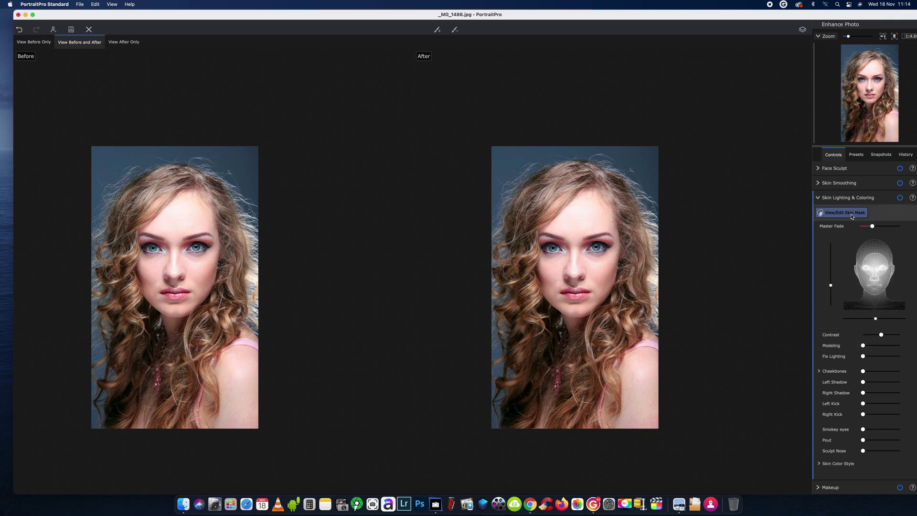
{"action": "left_click", "coordinate": [823, 199]}
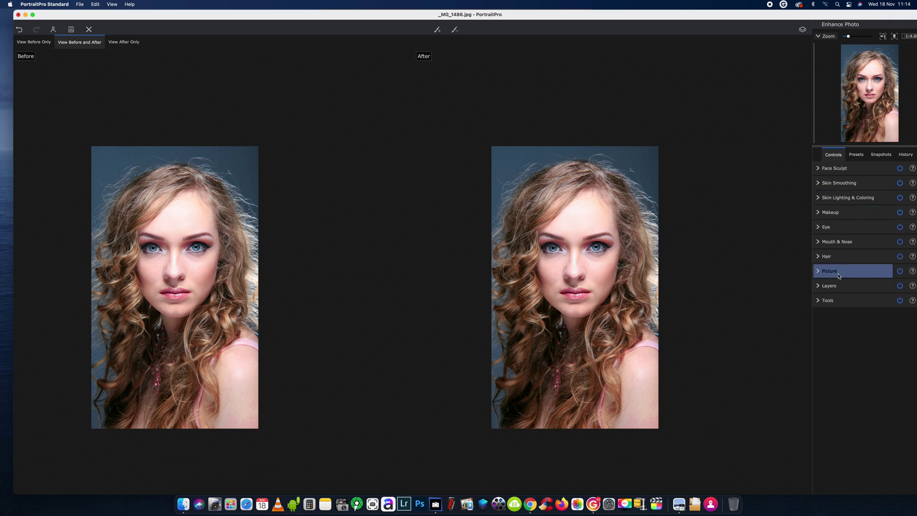
{"action": "left_click", "coordinate": [823, 215]}
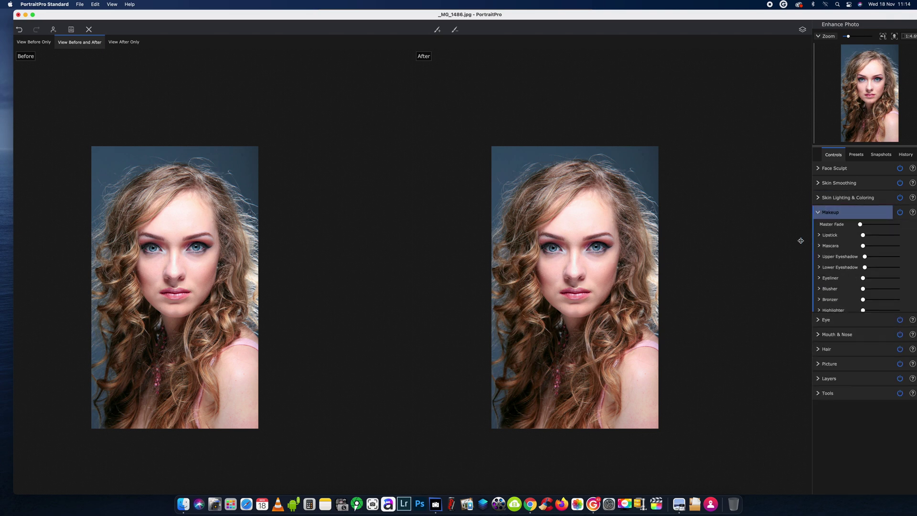
{"action": "scroll", "coordinate": [579, 276], "scroll_direction": "up", "scroll_amount": 3}
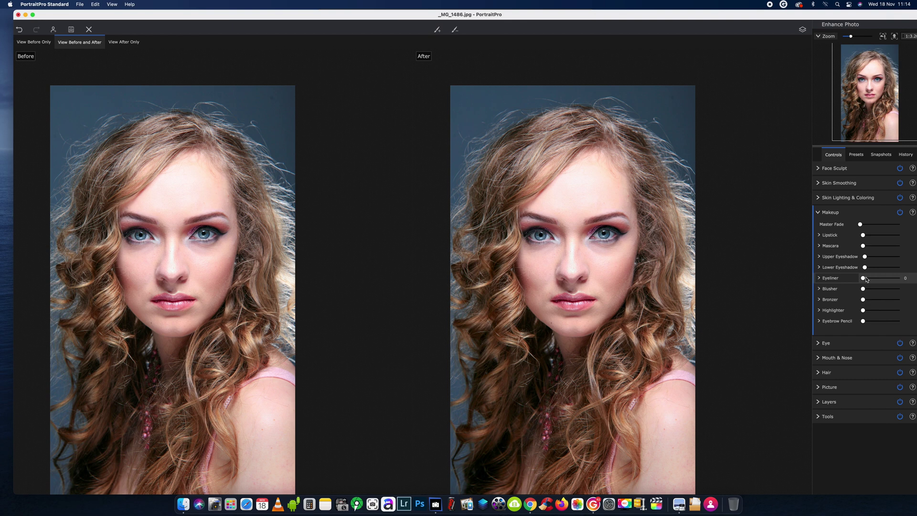
Step: Test the Mascara strength from zero and leave it at about two-thirds with Medium Application
{"action": "left_click", "coordinate": [872, 246]}
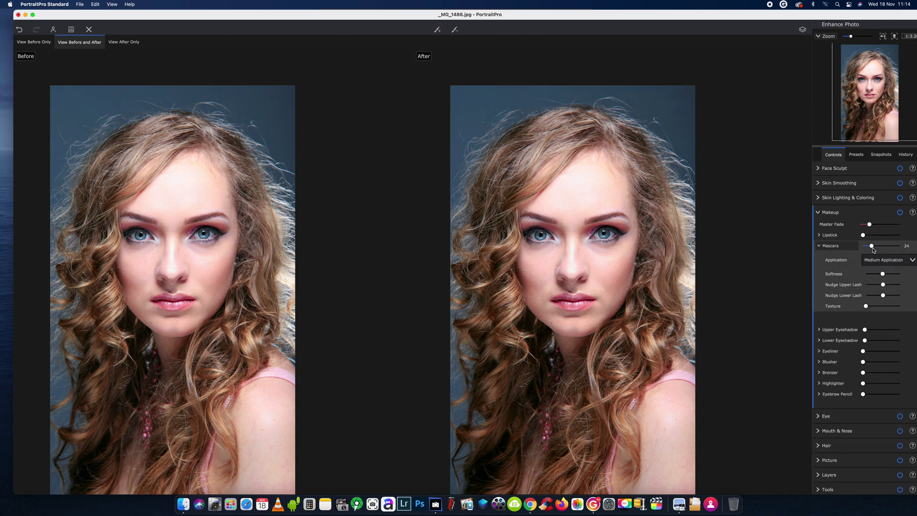
{"action": "left_click_drag", "start_coordinate": [874, 246], "coordinate": [891, 247]}
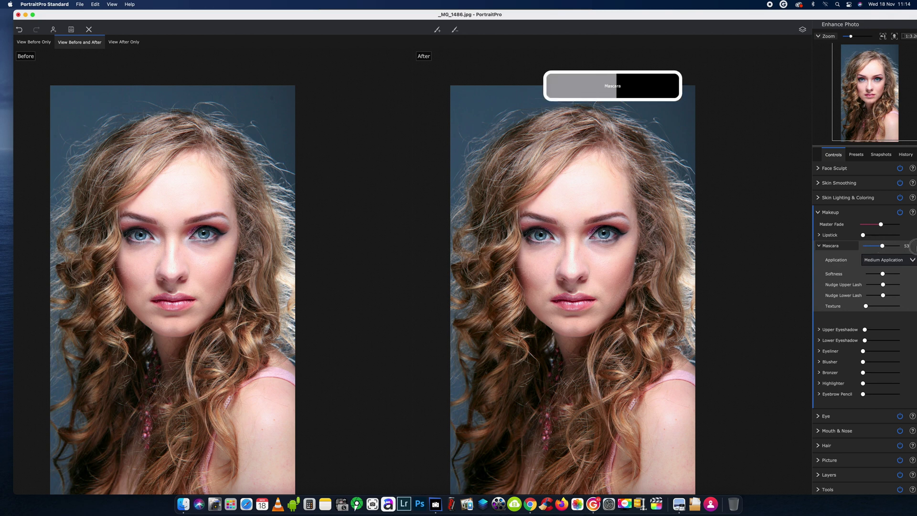
{"action": "left_click", "coordinate": [842, 249]}
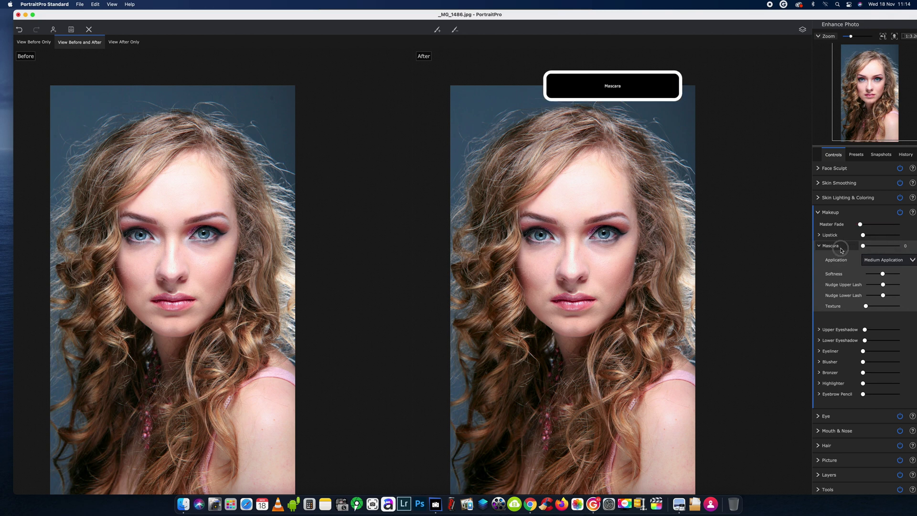
{"action": "scroll", "coordinate": [602, 239], "scroll_direction": "up", "scroll_amount": 2}
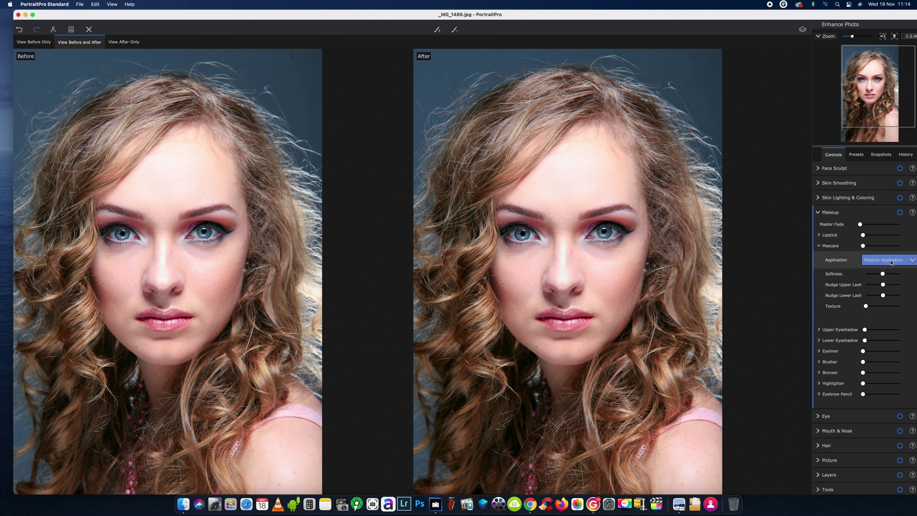
{"action": "left_click", "coordinate": [869, 246]}
{"action": "left_click_drag", "start_coordinate": [869, 245], "coordinate": [887, 248]}
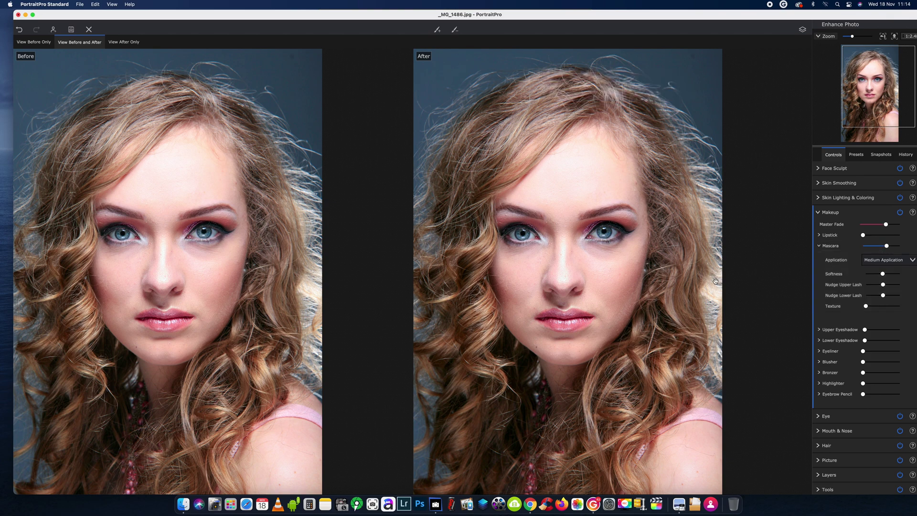
{"action": "scroll", "coordinate": [716, 281], "scroll_direction": "down", "scroll_amount": 3}
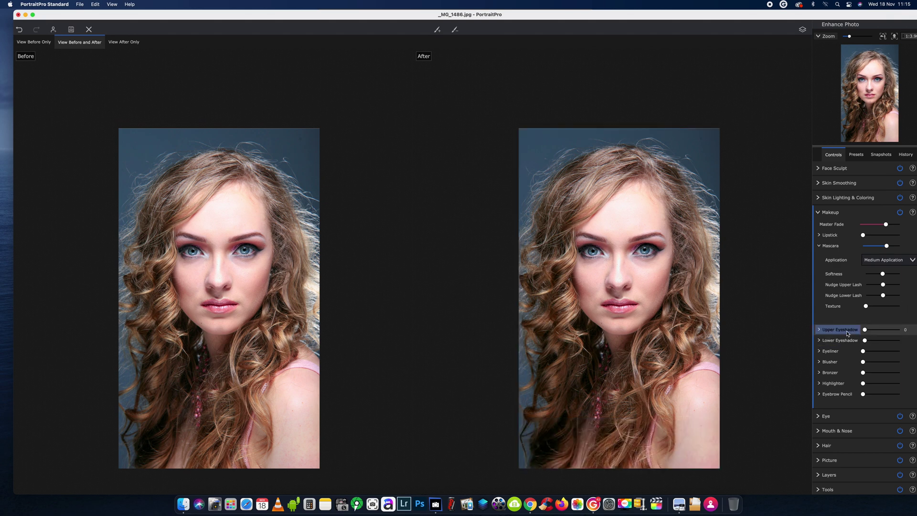
Step: Add eyeliner with moderate Upper Liner Opacity and stronger Lower Liner Opacity, permanently hiding the makeup tip
{"action": "left_click", "coordinate": [843, 351]}
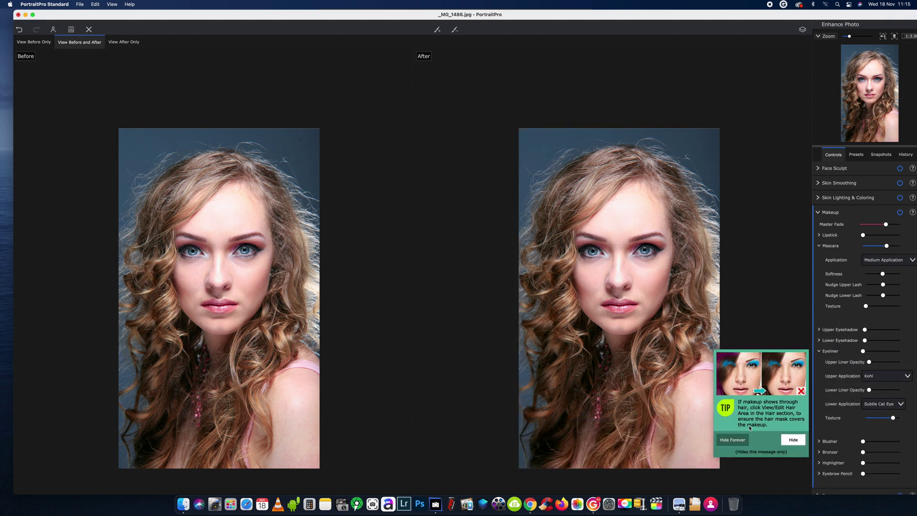
{"action": "left_click", "coordinate": [733, 440]}
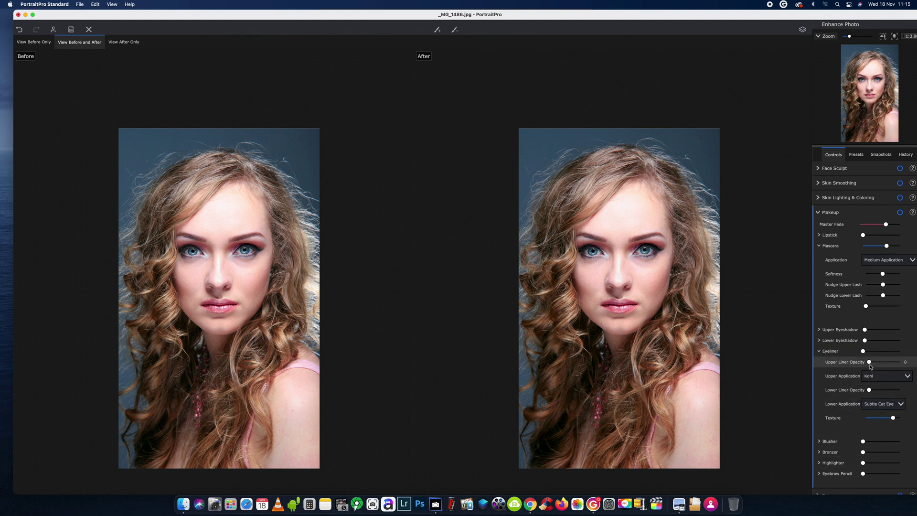
{"action": "left_click_drag", "start_coordinate": [869, 363], "coordinate": [888, 392]}
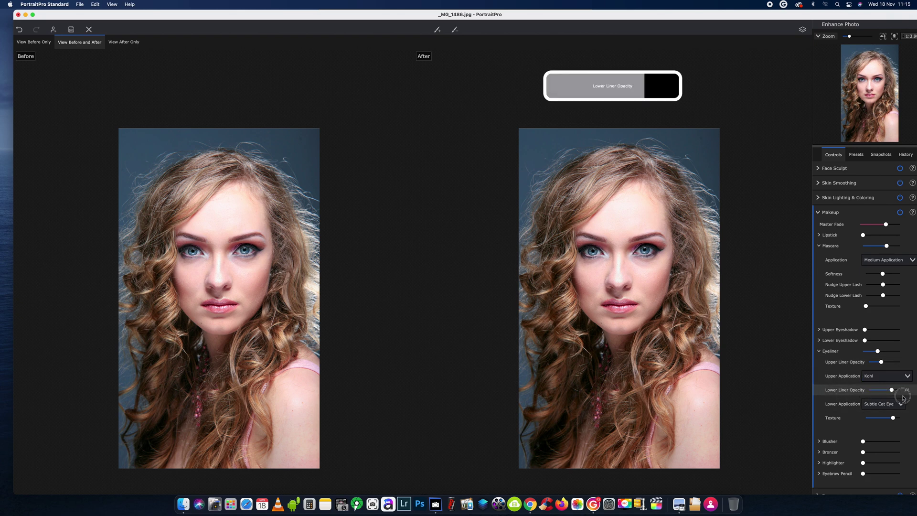
{"action": "left_click_drag", "start_coordinate": [836, 403], "coordinate": [893, 402]}
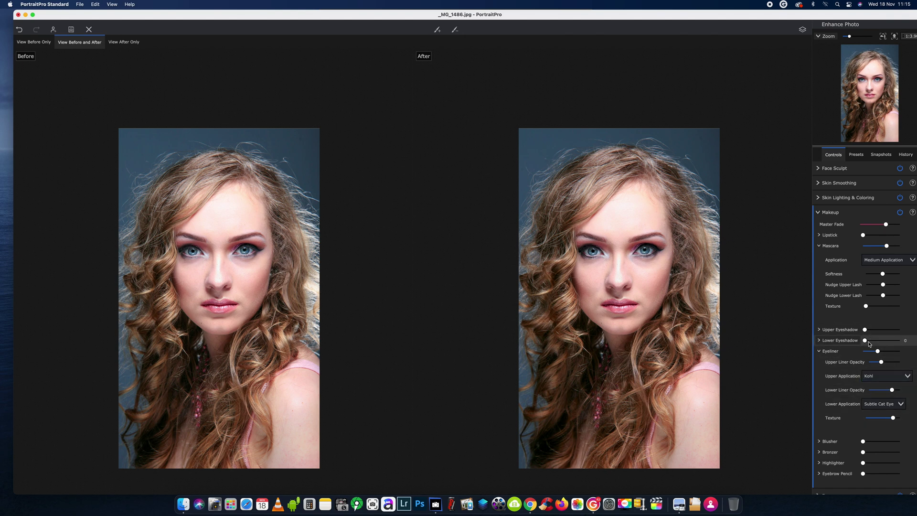
Step: Increase the mascara's Nudge Lower Lash slightly and compare the before and after portraits
{"action": "scroll", "coordinate": [608, 261], "scroll_direction": "up", "scroll_amount": 3}
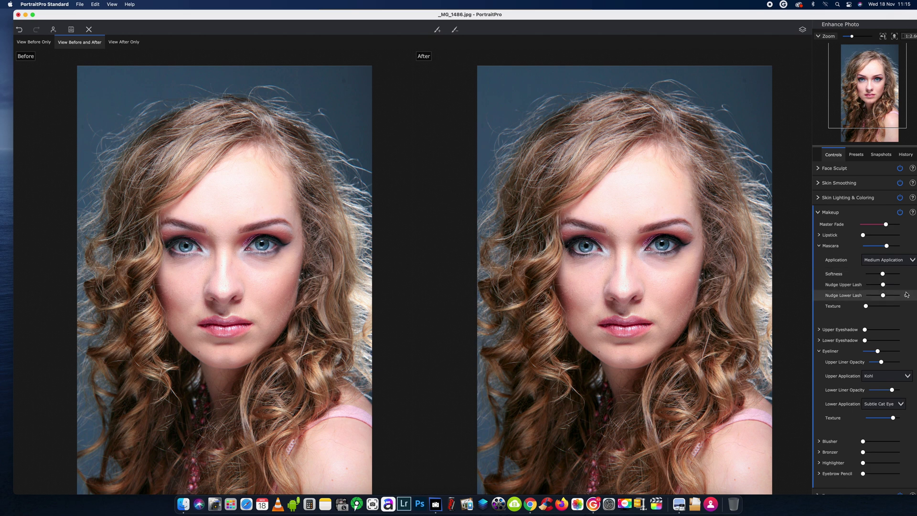
{"action": "mouse_move", "coordinate": [883, 285]}
{"action": "left_mouse_down"}
{"action": "mouse_move", "coordinate": [900, 286]}
{"action": "mouse_move", "coordinate": [882, 286]}
{"action": "mouse_move", "coordinate": [898, 295]}
{"action": "mouse_move", "coordinate": [888, 296]}
{"action": "left_mouse_up"}
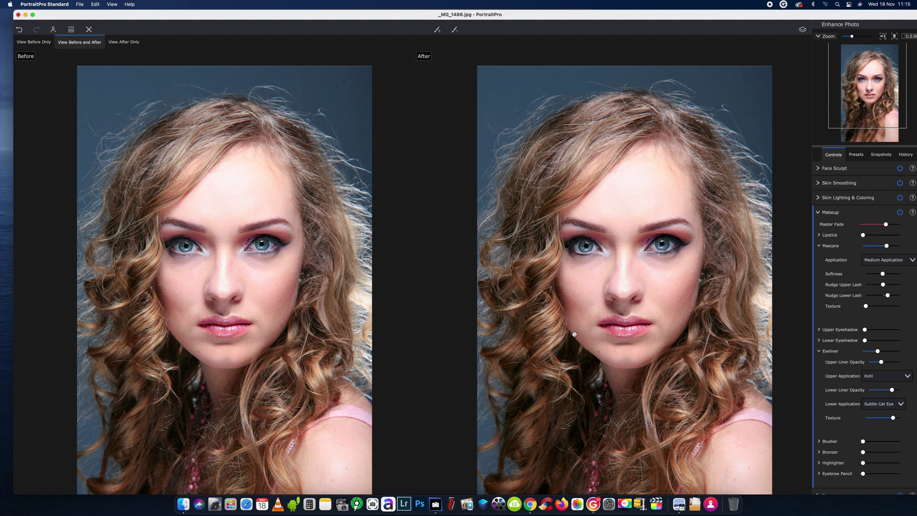
{"action": "scroll", "coordinate": [587, 353], "scroll_direction": "down", "scroll_amount": 2}
{"action": "scroll", "coordinate": [590, 361], "scroll_direction": "down", "scroll_amount": 2}
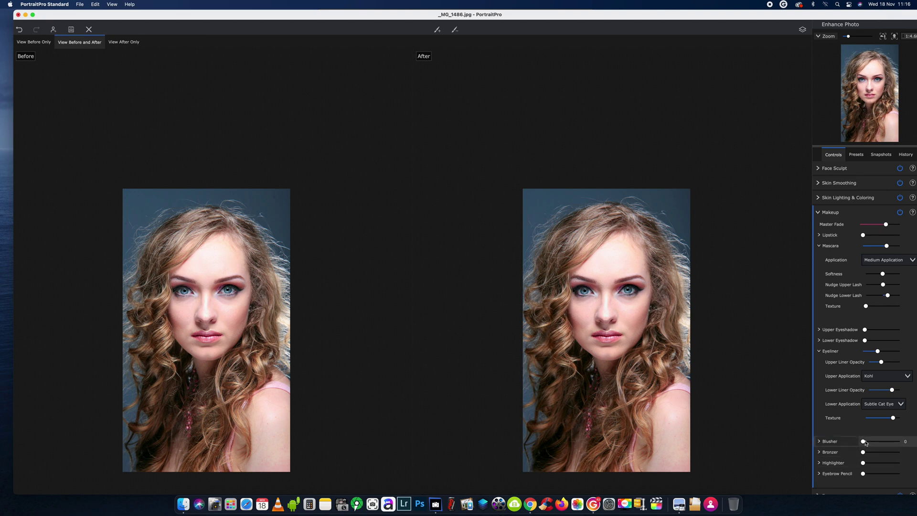
Step: Add Blusher at about 31 using the Oval face shape and check the cheeks close up
{"action": "left_click_drag", "start_coordinate": [865, 443], "coordinate": [873, 442]}
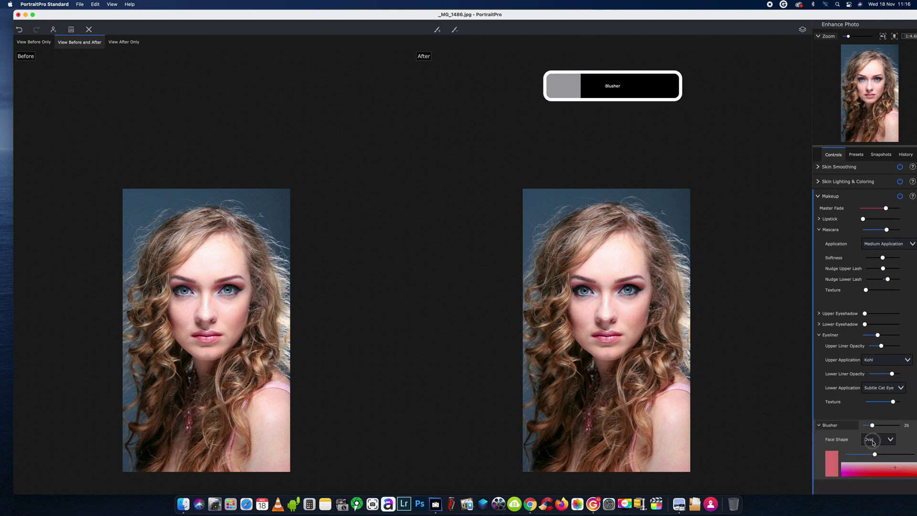
{"action": "scroll", "coordinate": [600, 328], "scroll_direction": "up", "scroll_amount": 3}
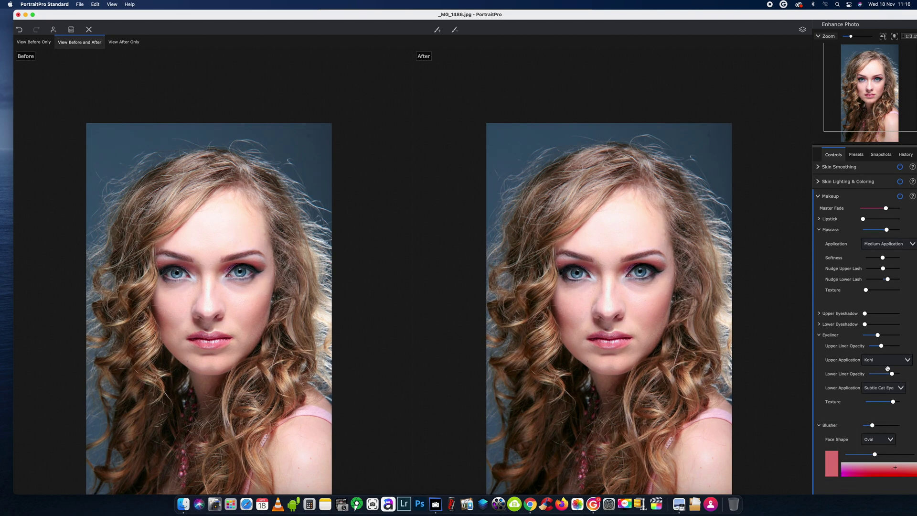
{"action": "left_click_drag", "start_coordinate": [872, 424], "coordinate": [875, 424]}
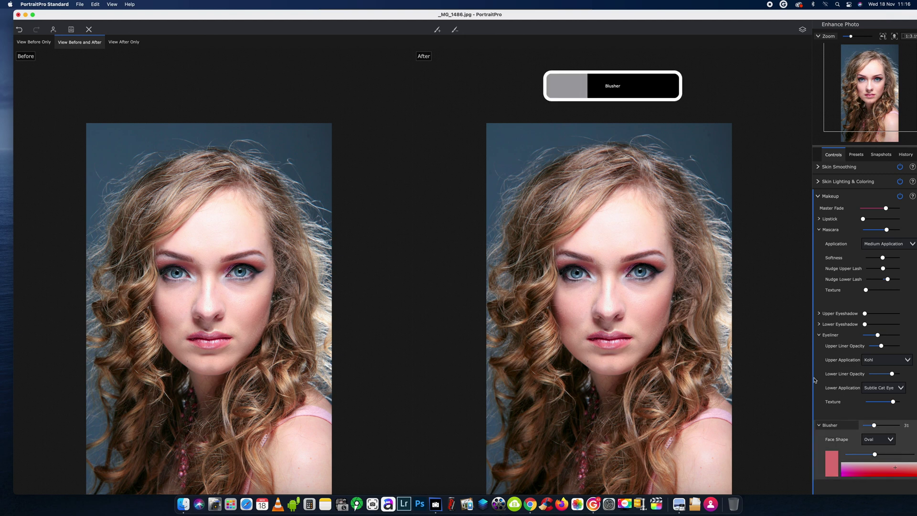
Step: Try a strong Bronzer of about 86 in the Dimension style and return it to zero
{"action": "scroll", "coordinate": [822, 360], "scroll_direction": "down", "scroll_amount": 3}
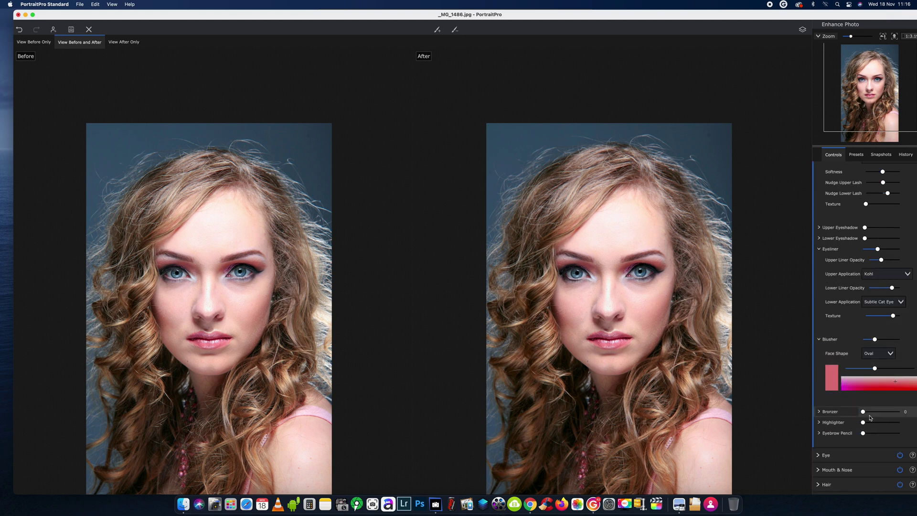
{"action": "left_click", "coordinate": [834, 413]}
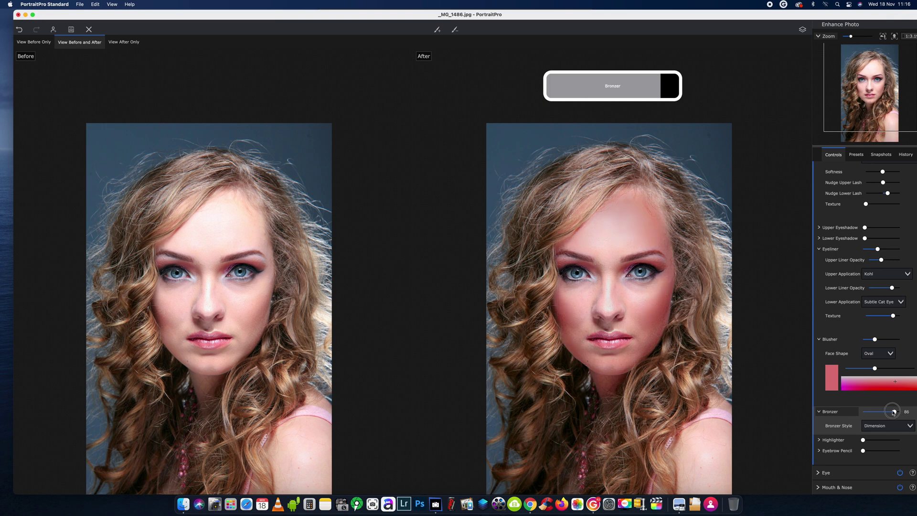
{"action": "mouse_move", "coordinate": [835, 416]}
{"action": "left_mouse_down"}
{"action": "mouse_move", "coordinate": [871, 416]}
{"action": "mouse_move", "coordinate": [832, 416]}
{"action": "left_mouse_up"}
Step: Add a very slight Eyebrow Pencil effect to the portrait
{"action": "scroll", "coordinate": [845, 417], "scroll_direction": "down", "scroll_amount": 5}
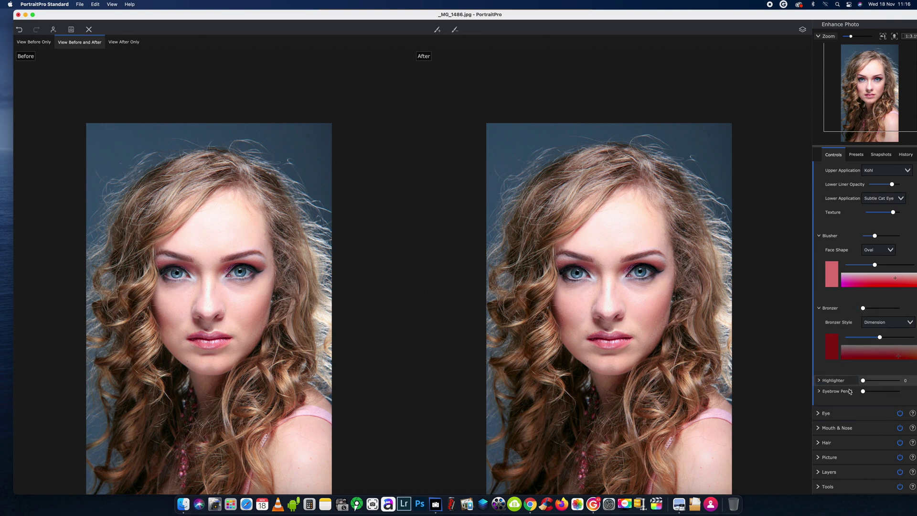
{"action": "left_click", "coordinate": [818, 392]}
{"action": "left_click", "coordinate": [818, 393]}
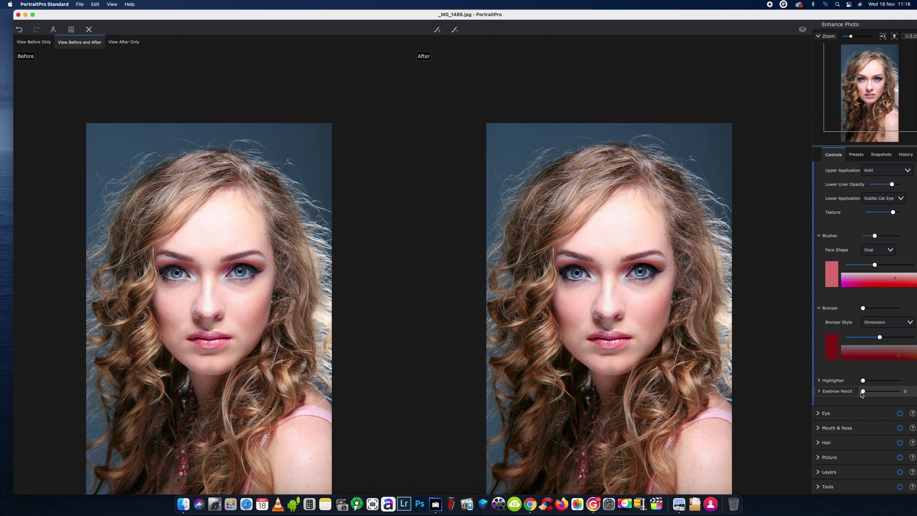
{"action": "left_click_drag", "start_coordinate": [864, 394], "coordinate": [867, 394]}
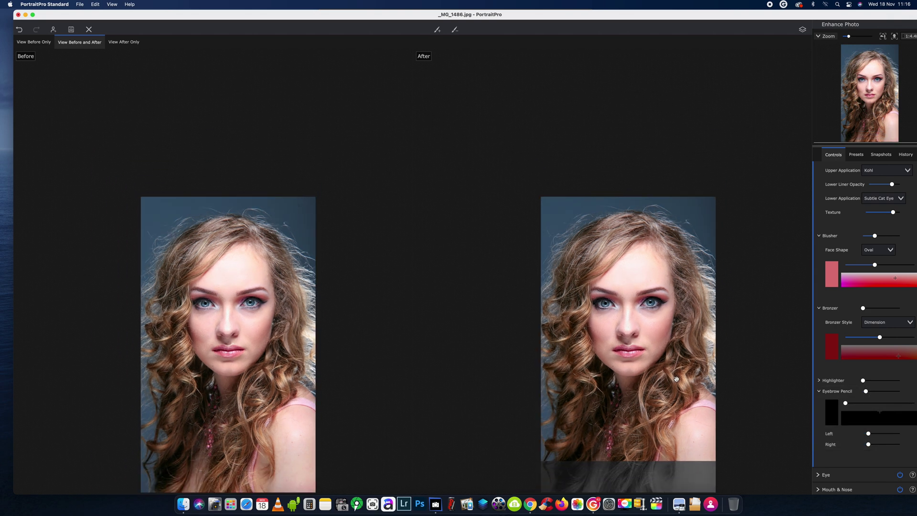
Step: In the Eye controls, set Sharpen Eyes to about 29 and raise Sharpen Eyebrows slightly
{"action": "left_click", "coordinate": [843, 476]}
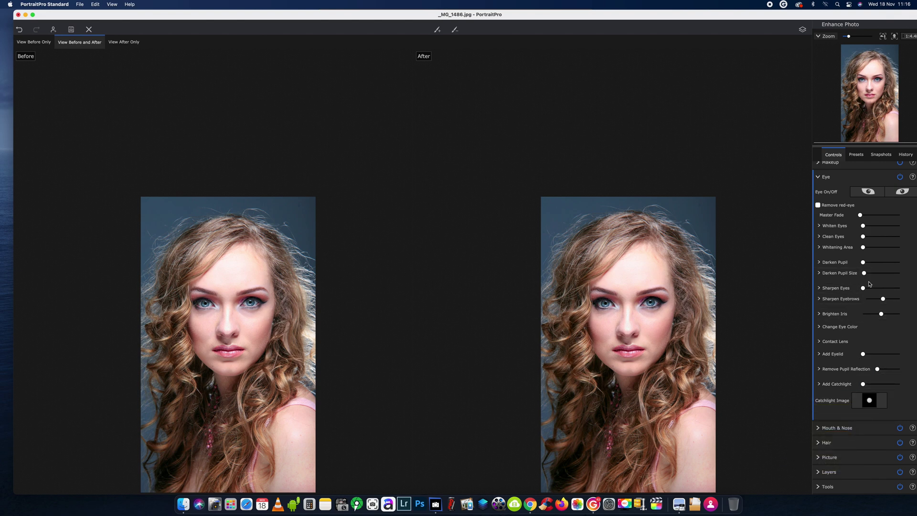
{"action": "left_click_drag", "start_coordinate": [863, 288], "coordinate": [874, 290]}
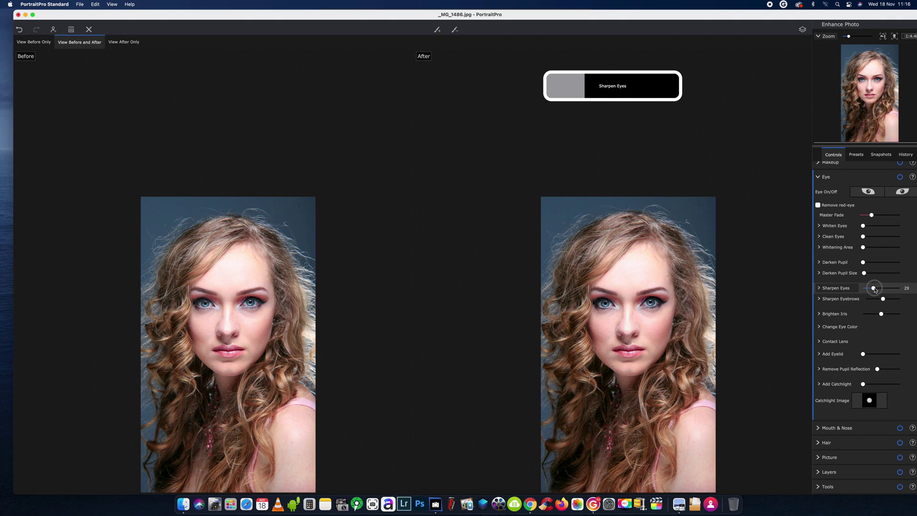
{"action": "scroll", "coordinate": [655, 301], "scroll_direction": "up", "scroll_amount": 2}
{"action": "scroll", "coordinate": [655, 301], "scroll_direction": "up", "scroll_amount": 1}
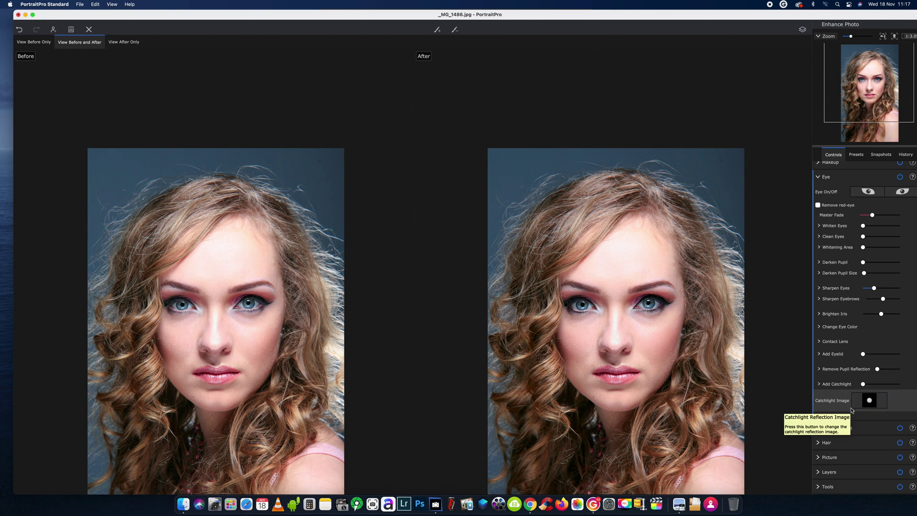
{"action": "left_click", "coordinate": [885, 300]}
{"action": "left_click_drag", "start_coordinate": [885, 301], "coordinate": [888, 301]}
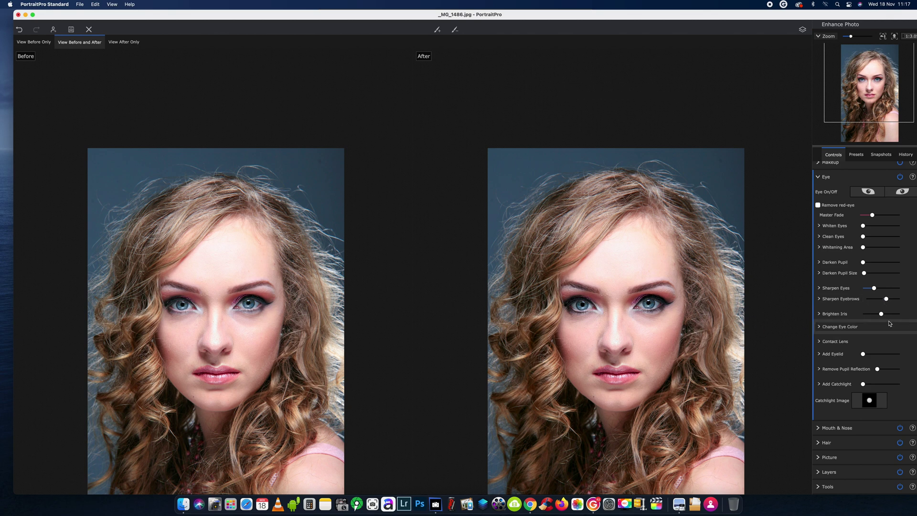
Step: Raise Brighten Iris to a bit over half of its positive range and compare the full before and after portraits
{"action": "left_click", "coordinate": [887, 315]}
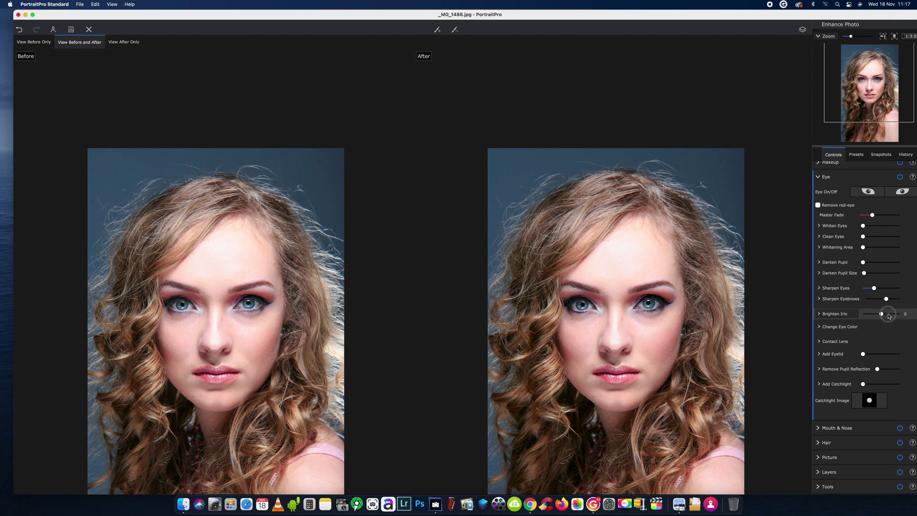
{"action": "mouse_move", "coordinate": [889, 316]}
{"action": "left_mouse_down"}
{"action": "mouse_move", "coordinate": [907, 316]}
{"action": "mouse_move", "coordinate": [893, 316]}
{"action": "left_mouse_up"}
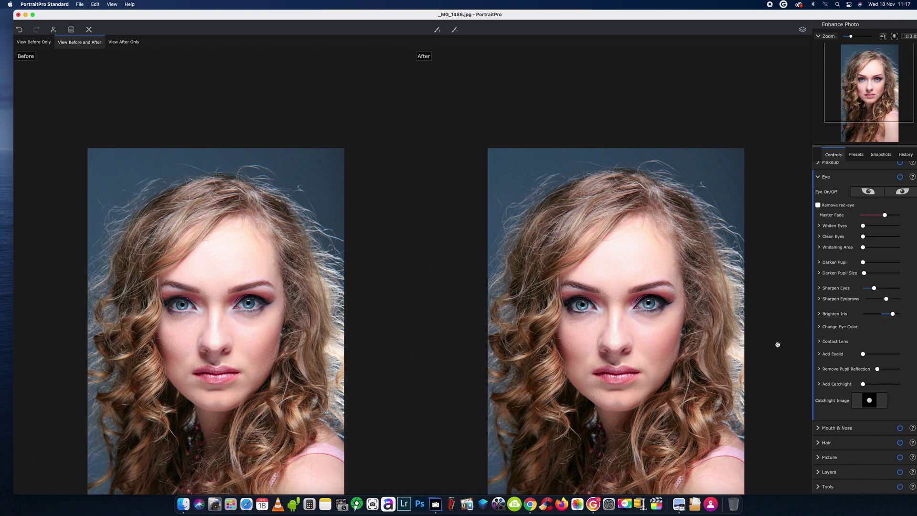
{"action": "mouse_move", "coordinate": [906, 319]}
{"action": "scroll", "coordinate": [697, 389], "scroll_direction": "down", "scroll_amount": 2}
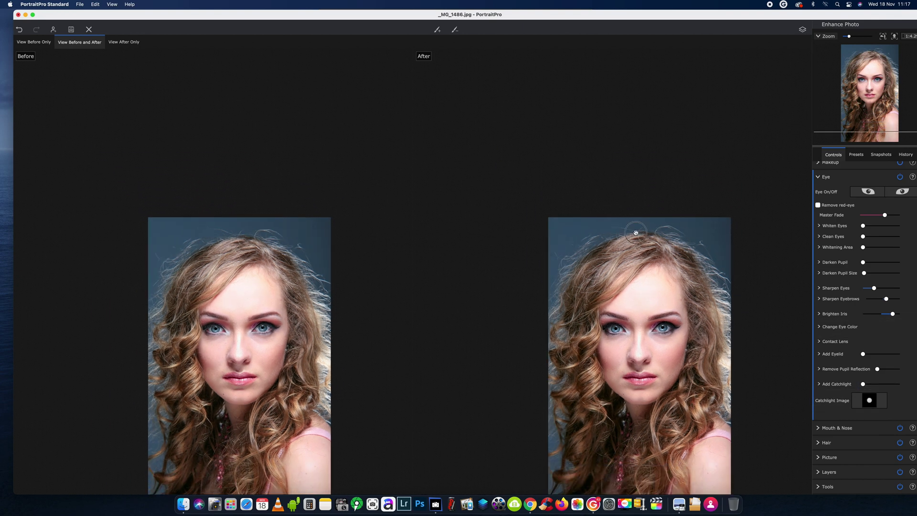
{"action": "left_click_drag", "start_coordinate": [616, 256], "coordinate": [617, 230]}
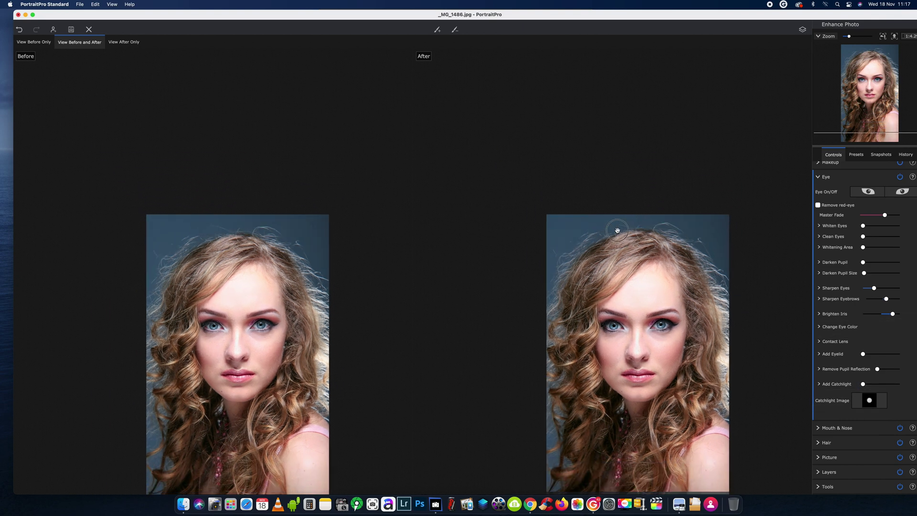
{"action": "scroll", "coordinate": [617, 230], "scroll_direction": "down", "scroll_amount": 5}
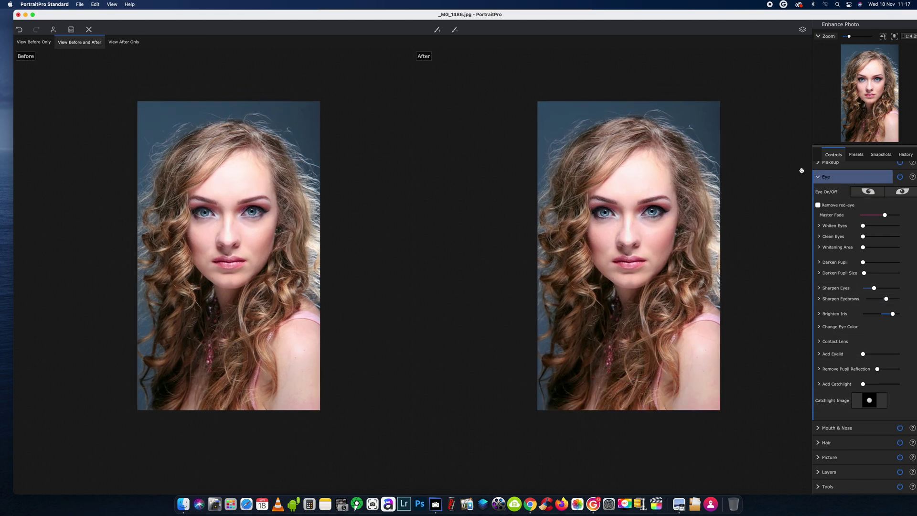
Step: In Skin Lighting & Coloring, raise Left Shadow and Right Shadow to about 40 percent and move the light up onto the forehead
{"action": "left_click", "coordinate": [818, 162]}
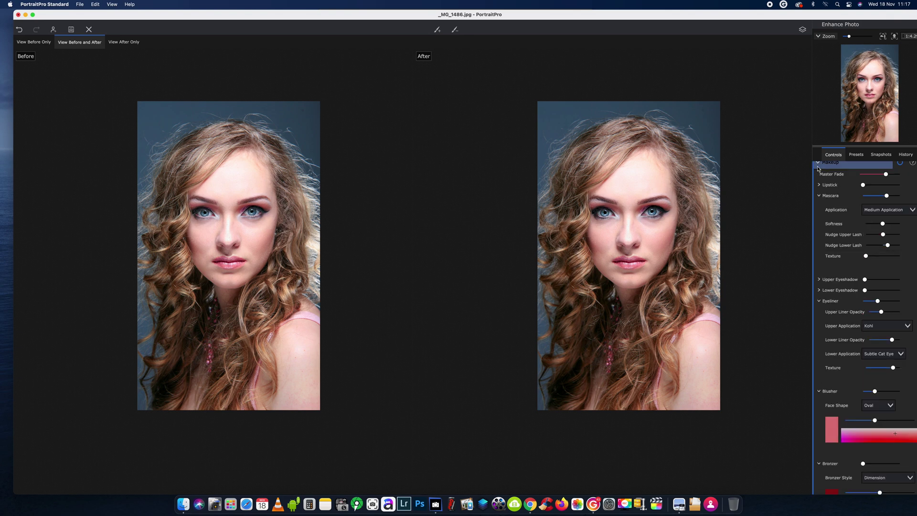
{"action": "left_click", "coordinate": [821, 176]}
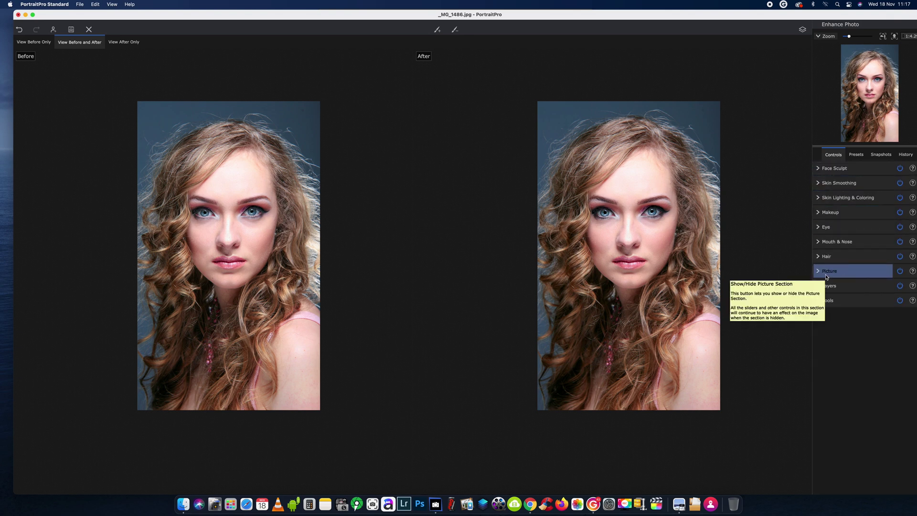
{"action": "left_click", "coordinate": [829, 199]}
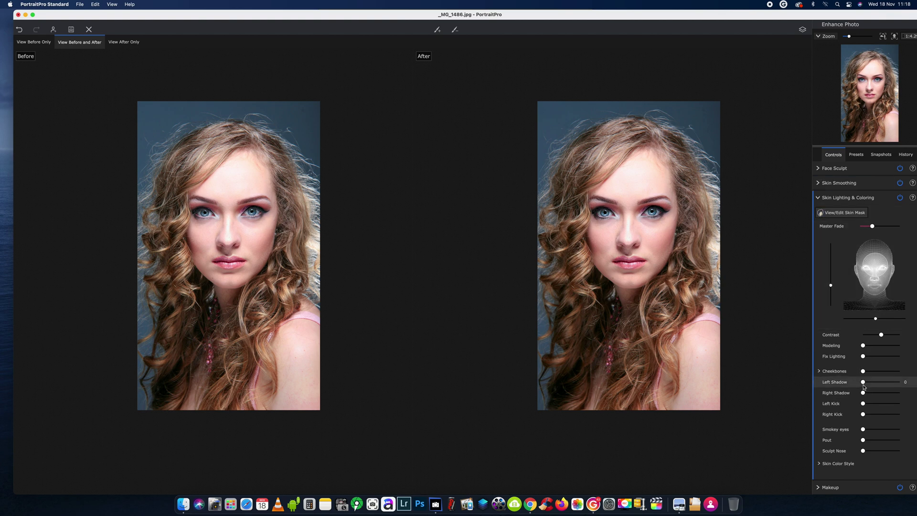
{"action": "mouse_move", "coordinate": [863, 382]}
{"action": "left_mouse_down"}
{"action": "mouse_move", "coordinate": [893, 385]}
{"action": "mouse_move", "coordinate": [859, 387]}
{"action": "mouse_move", "coordinate": [878, 385]}
{"action": "mouse_move", "coordinate": [867, 394]}
{"action": "mouse_move", "coordinate": [879, 395]}
{"action": "left_mouse_up"}
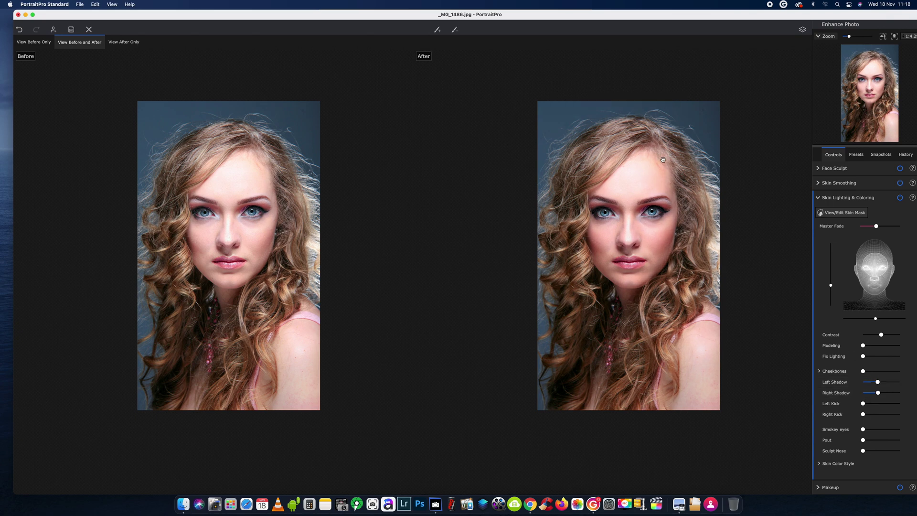
{"action": "mouse_move", "coordinate": [234, 181]}
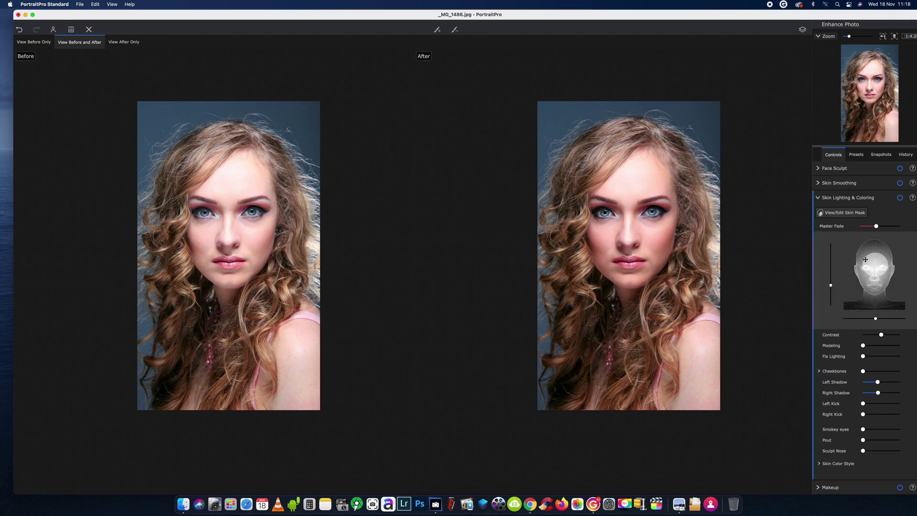
{"action": "mouse_move", "coordinate": [877, 266]}
{"action": "left_mouse_down"}
{"action": "mouse_move", "coordinate": [847, 277]}
{"action": "mouse_move", "coordinate": [848, 255]}
{"action": "mouse_move", "coordinate": [874, 244]}
{"action": "mouse_move", "coordinate": [887, 260]}
{"action": "mouse_move", "coordinate": [890, 297]}
{"action": "mouse_move", "coordinate": [845, 303]}
{"action": "mouse_move", "coordinate": [843, 255]}
{"action": "mouse_move", "coordinate": [860, 244]}
{"action": "mouse_move", "coordinate": [881, 248]}
{"action": "mouse_move", "coordinate": [837, 256]}
{"action": "mouse_move", "coordinate": [874, 257]}
{"action": "left_mouse_up"}
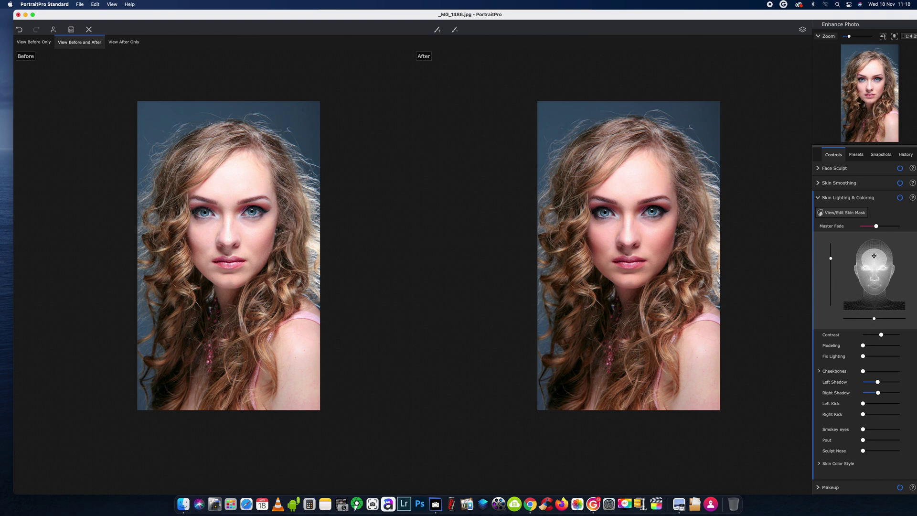
Step: Raise Pout to nearly full and Sculpt Nose to the maximum, and compare the before and after portraits
{"action": "left_click", "coordinate": [864, 440]}
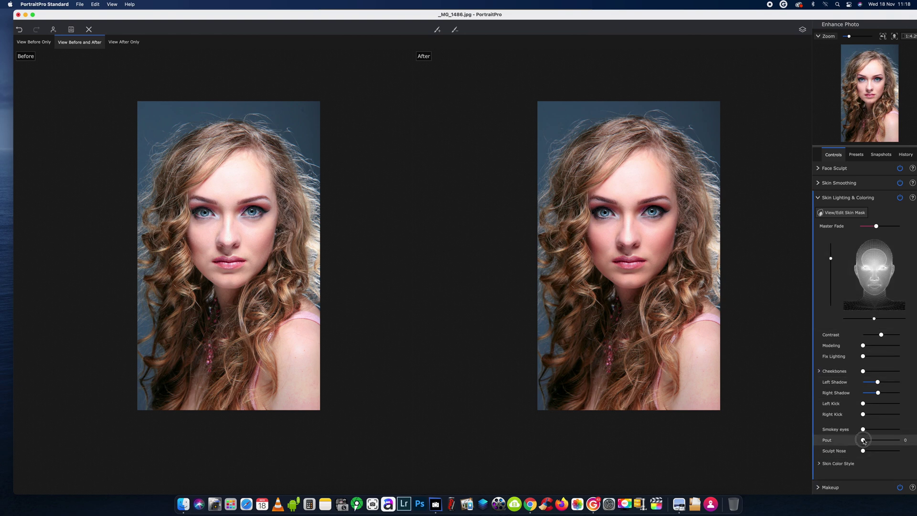
{"action": "left_click_drag", "start_coordinate": [864, 441], "coordinate": [896, 440]}
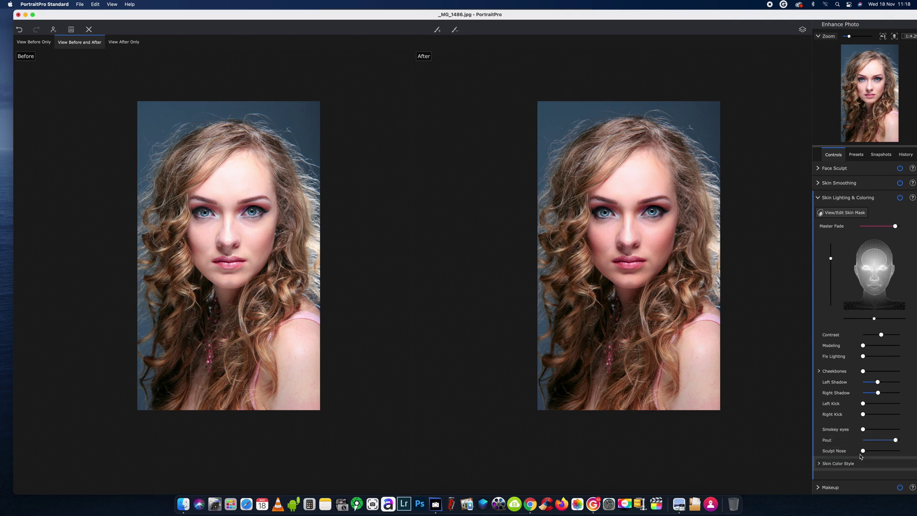
{"action": "left_click_drag", "start_coordinate": [863, 451], "coordinate": [900, 451]}
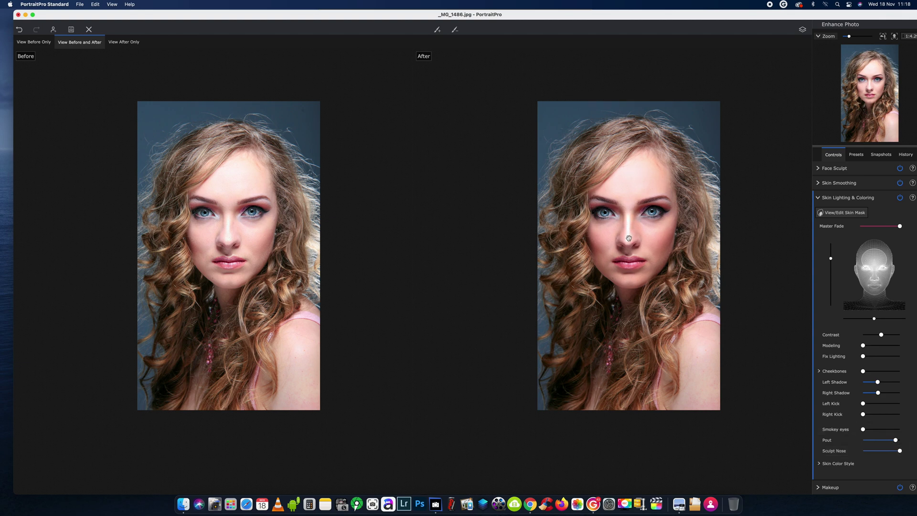
{"action": "scroll", "coordinate": [547, 330], "scroll_direction": "down", "scroll_amount": 3}
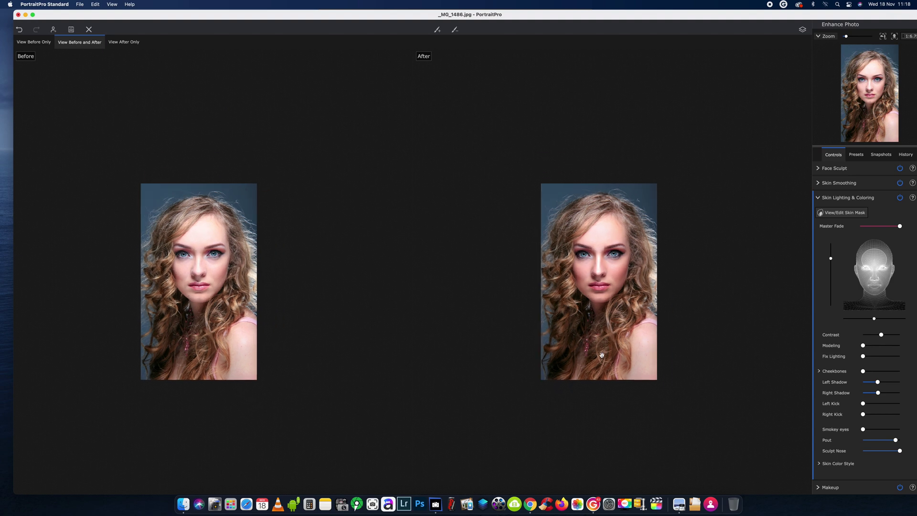
{"action": "scroll", "coordinate": [566, 345], "scroll_direction": "up", "scroll_amount": 3}
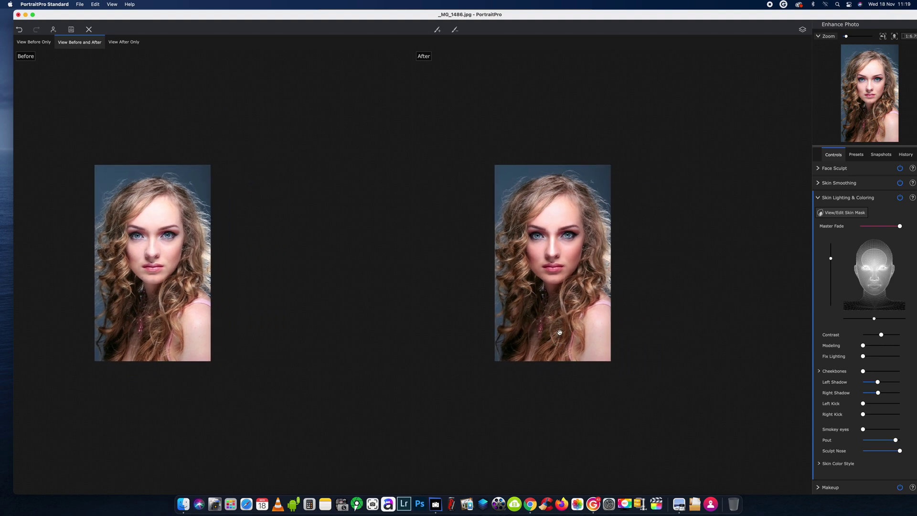
{"action": "scroll", "coordinate": [560, 332], "scroll_direction": "up", "scroll_amount": 2}
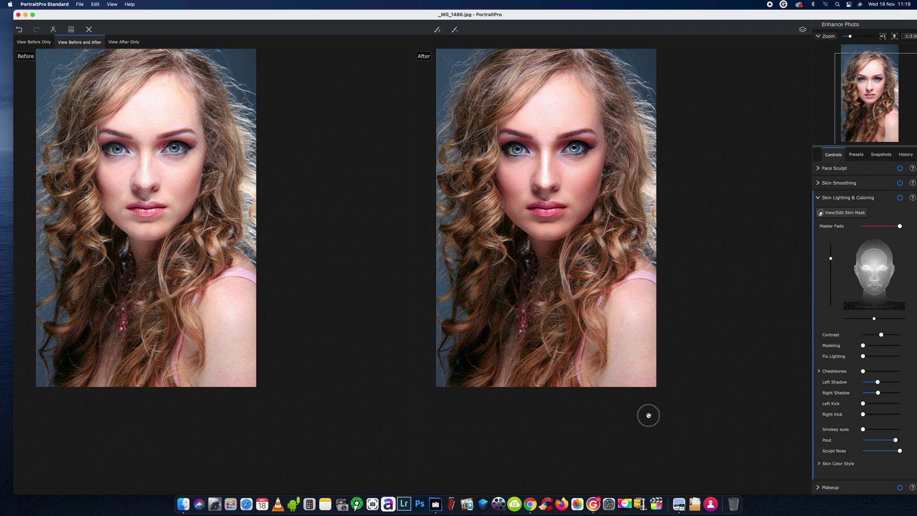
{"action": "left_click_drag", "start_coordinate": [584, 322], "coordinate": [618, 367]}
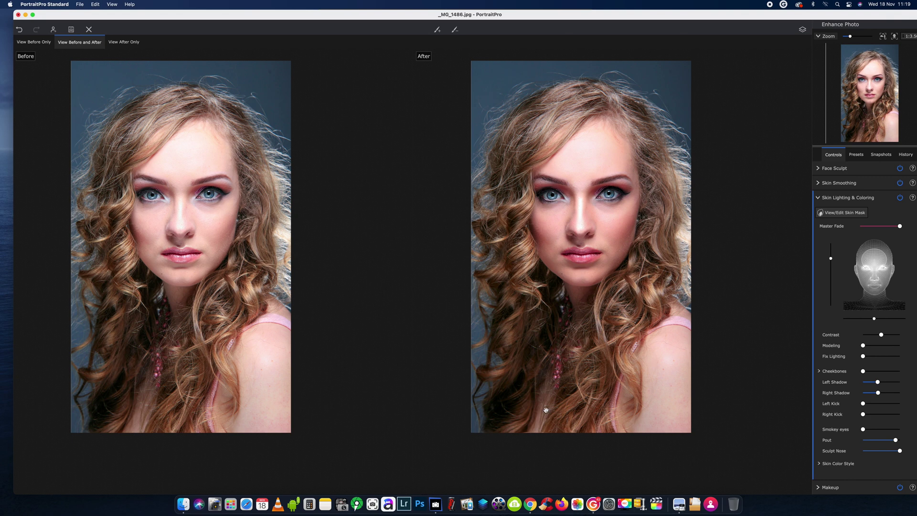
Step: Save the retouched portrait as a JPEG at quality 100 under the name _MG_1486_pp.jpg
{"action": "left_click", "coordinate": [71, 29]}
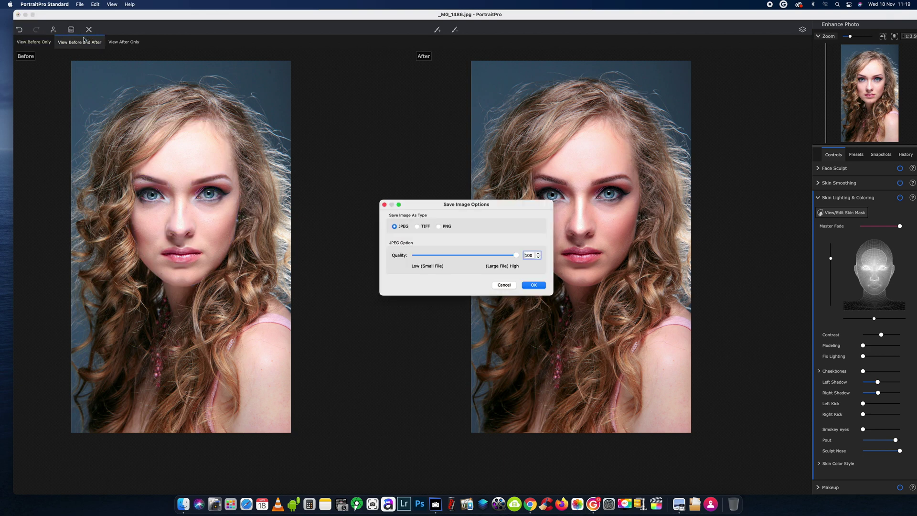
{"action": "left_click", "coordinate": [532, 286]}
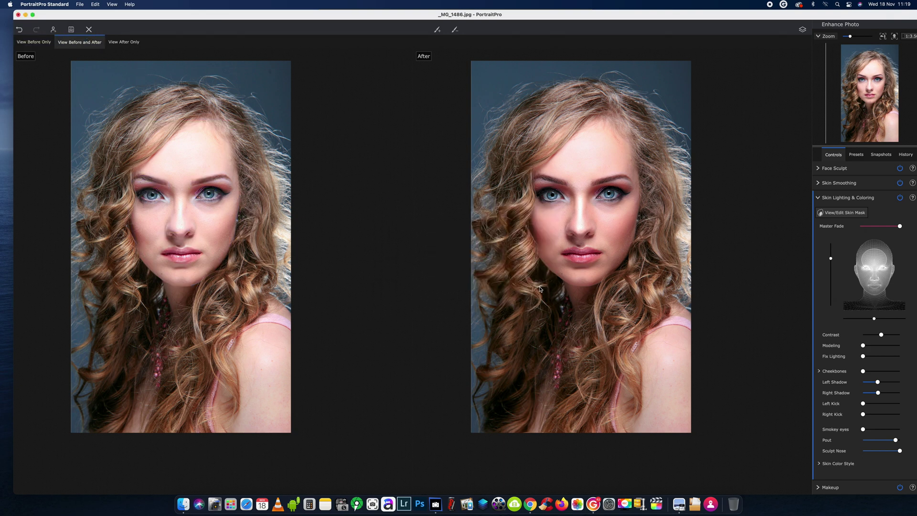
{"action": "left_click", "coordinate": [520, 187]}
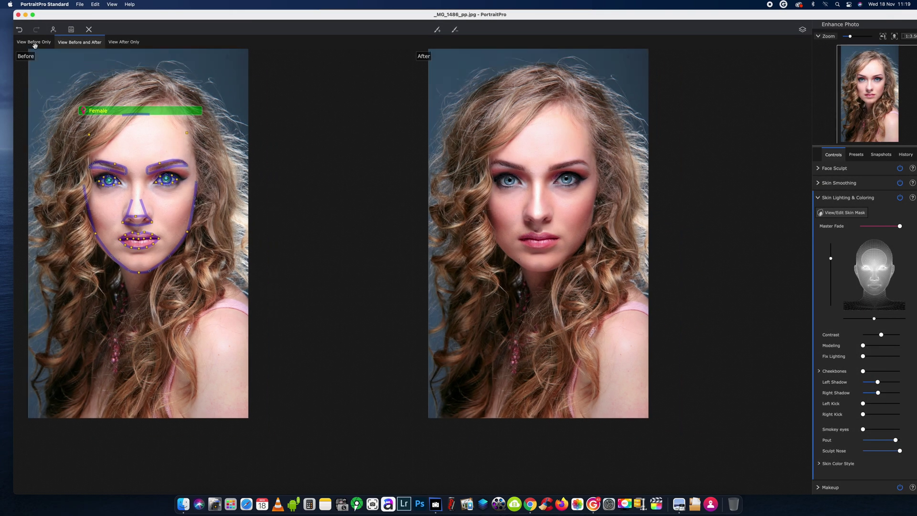
Step: Minimize the PortraitPro window and close the IMG_4959.jpg preview to clear the desktop
{"action": "left_click", "coordinate": [25, 15]}
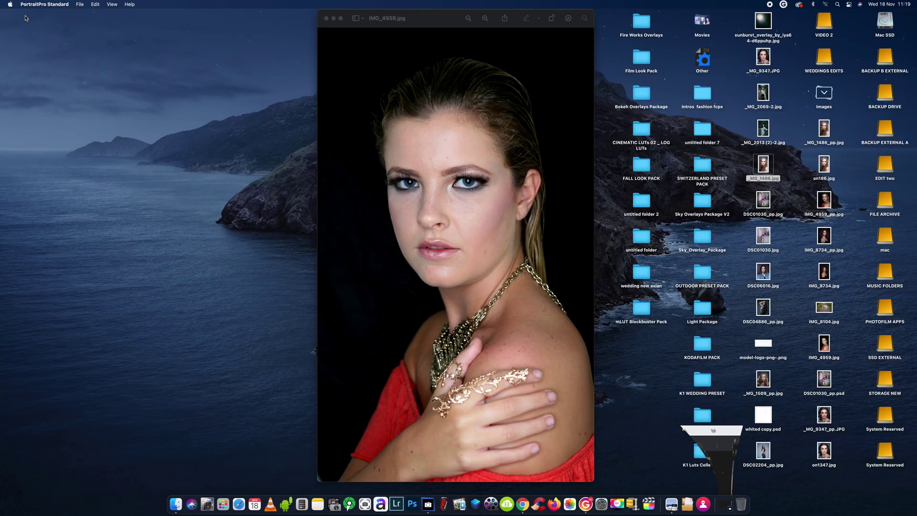
{"action": "left_click", "coordinate": [327, 18]}
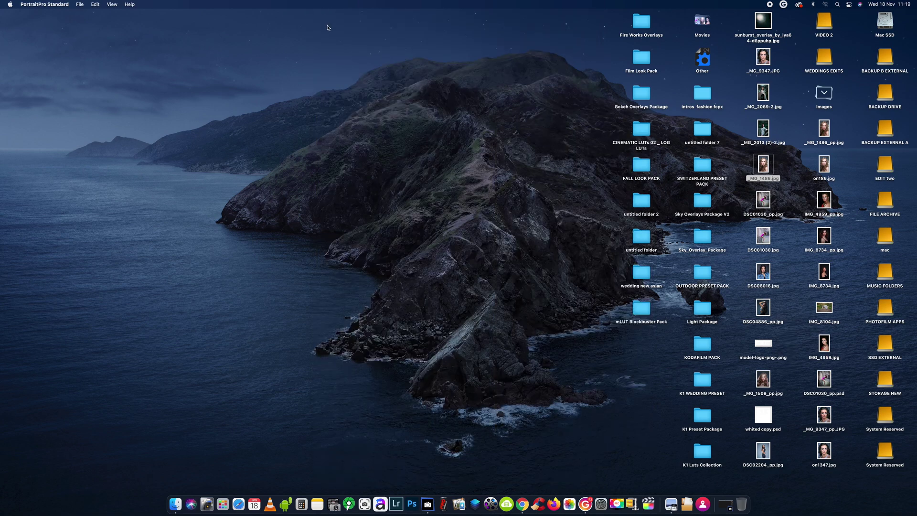
Step: Open _MG_1486.jpg, on186.jpg and _MG_1486_pp.jpg from the desktop in Preview
{"action": "double_click", "coordinate": [764, 166]}
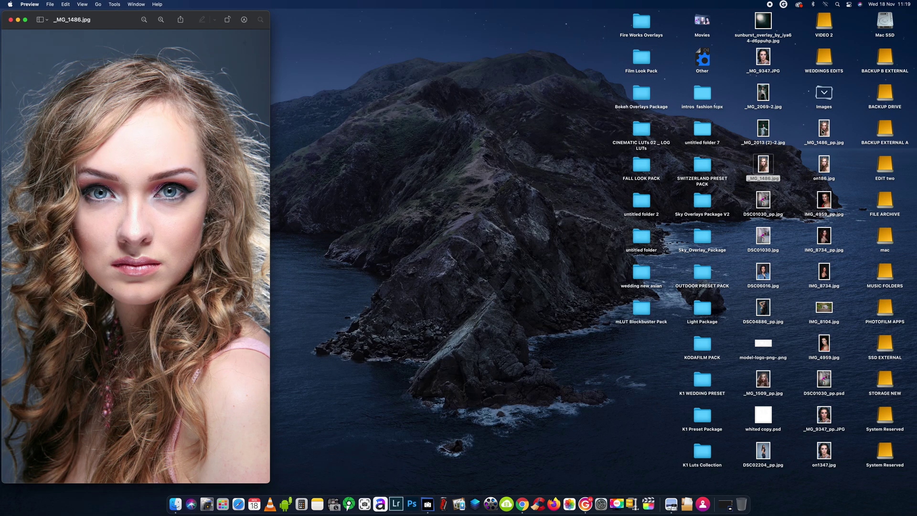
{"action": "double_click", "coordinate": [823, 164]}
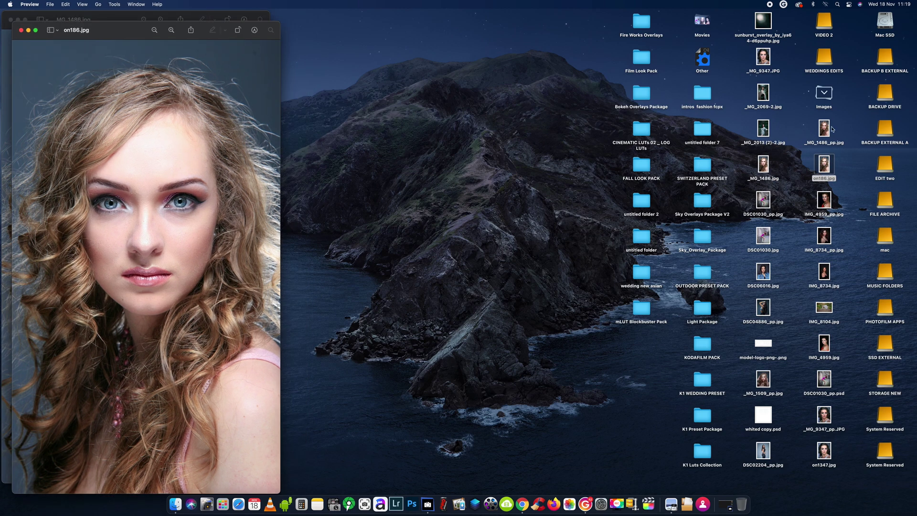
{"action": "double_click", "coordinate": [825, 128]}
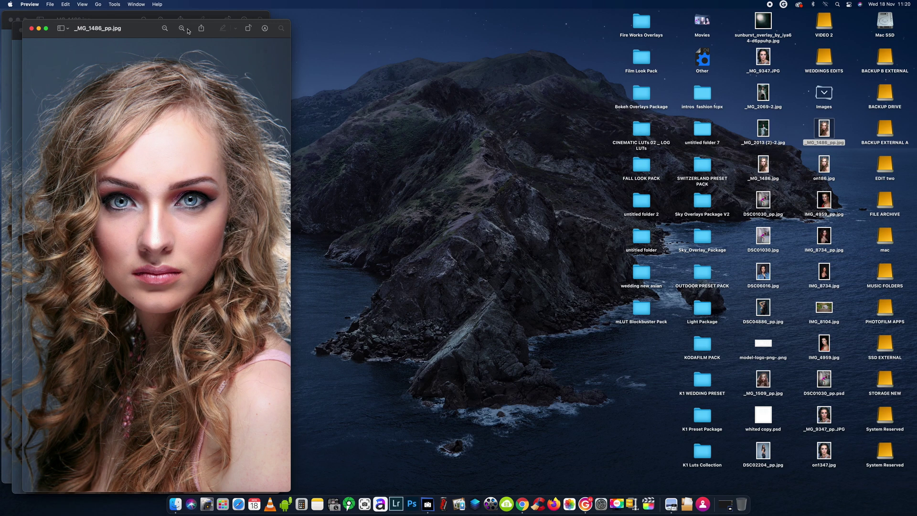
Step: Arrange the three portrait windows side by side, with on186.jpg between the original _MG_1486.jpg and _MG_1486_pp.jpg
{"action": "left_click_drag", "start_coordinate": [187, 31], "coordinate": [863, 21]}
{"action": "left_click", "coordinate": [104, 32]}
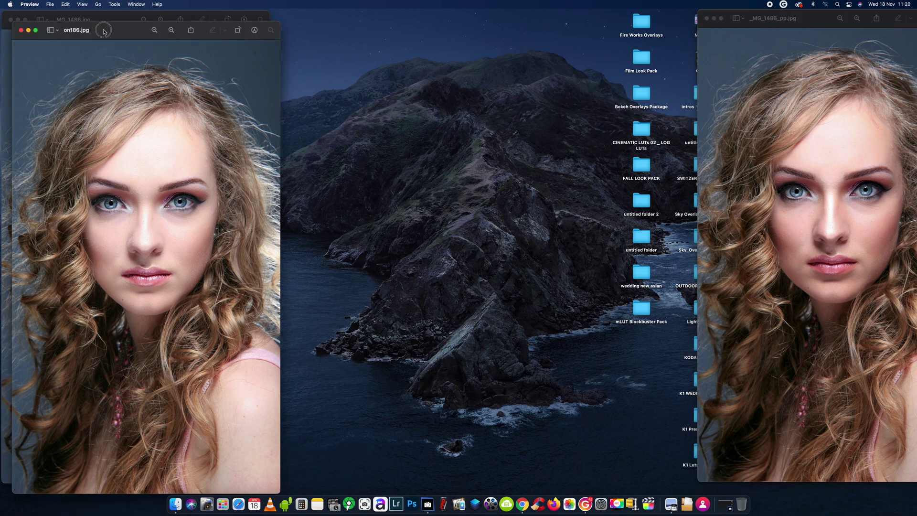
{"action": "left_click_drag", "start_coordinate": [104, 31], "coordinate": [375, 10]}
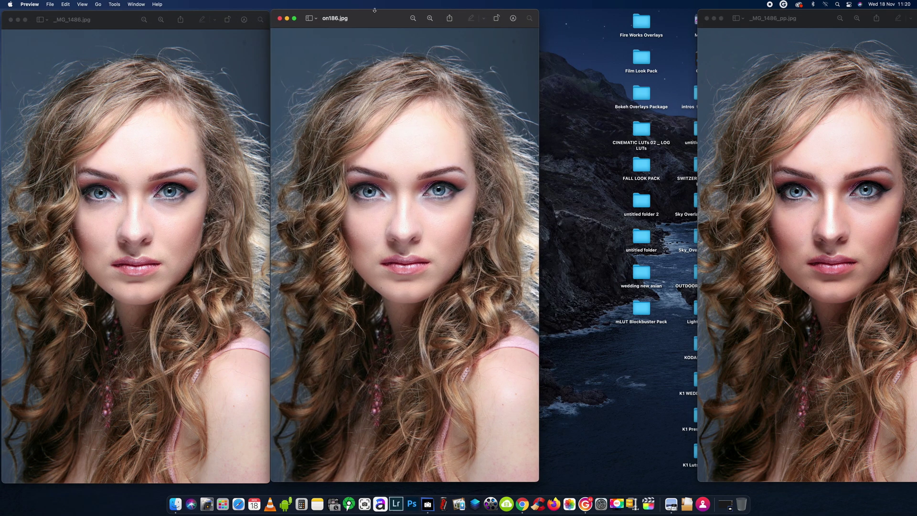
{"action": "left_click_drag", "start_coordinate": [807, 18], "coordinate": [649, 4]}
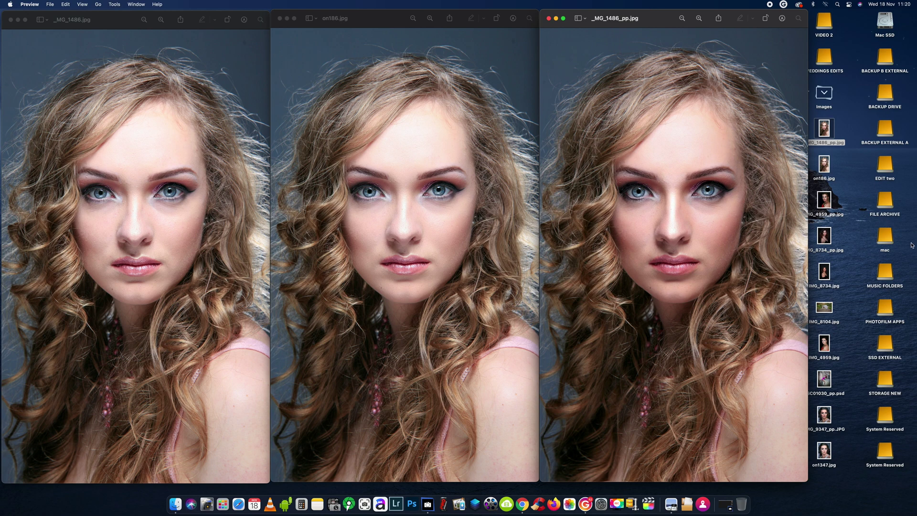